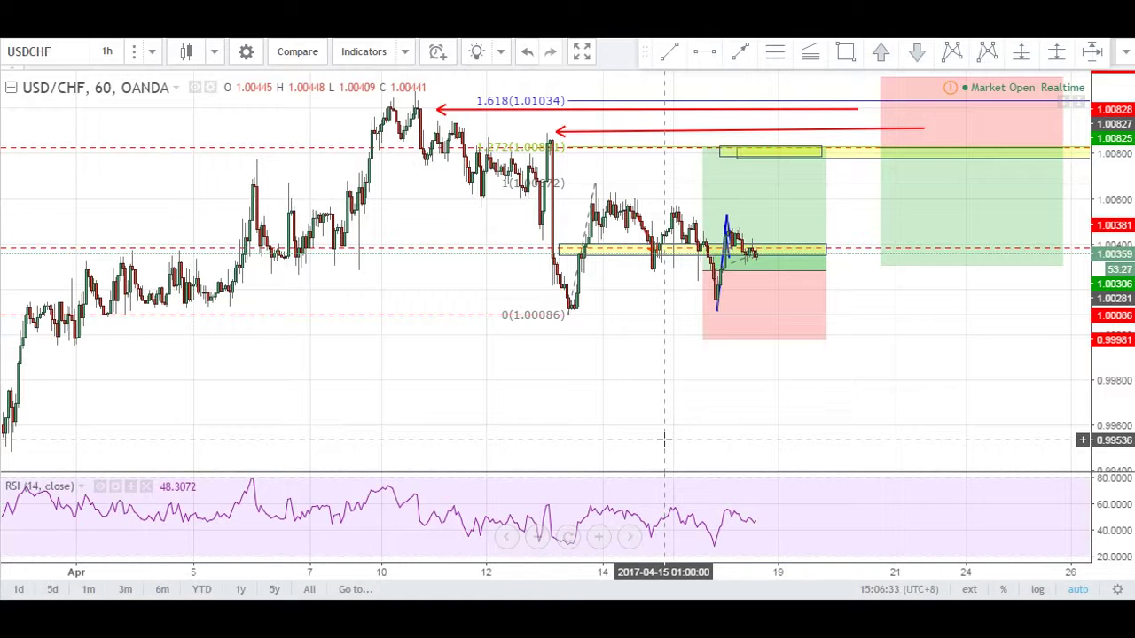
- Draw an XABCD pattern from the April 11 high through the following swings, ending at the upper yellow zone near 1.0080
click(978, 93)
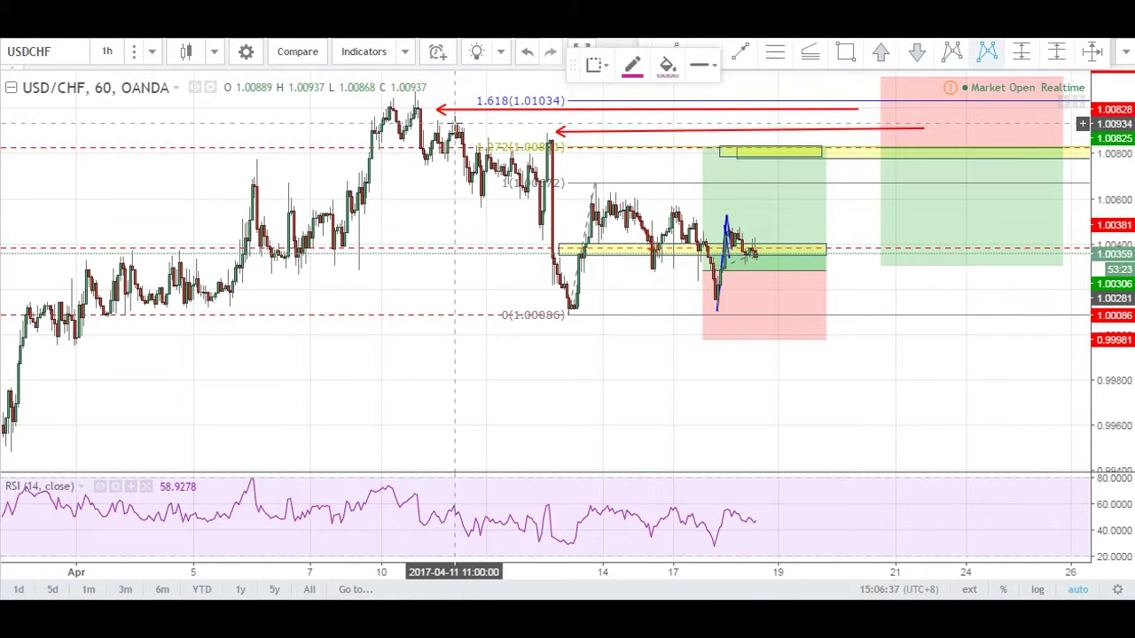
click(454, 123)
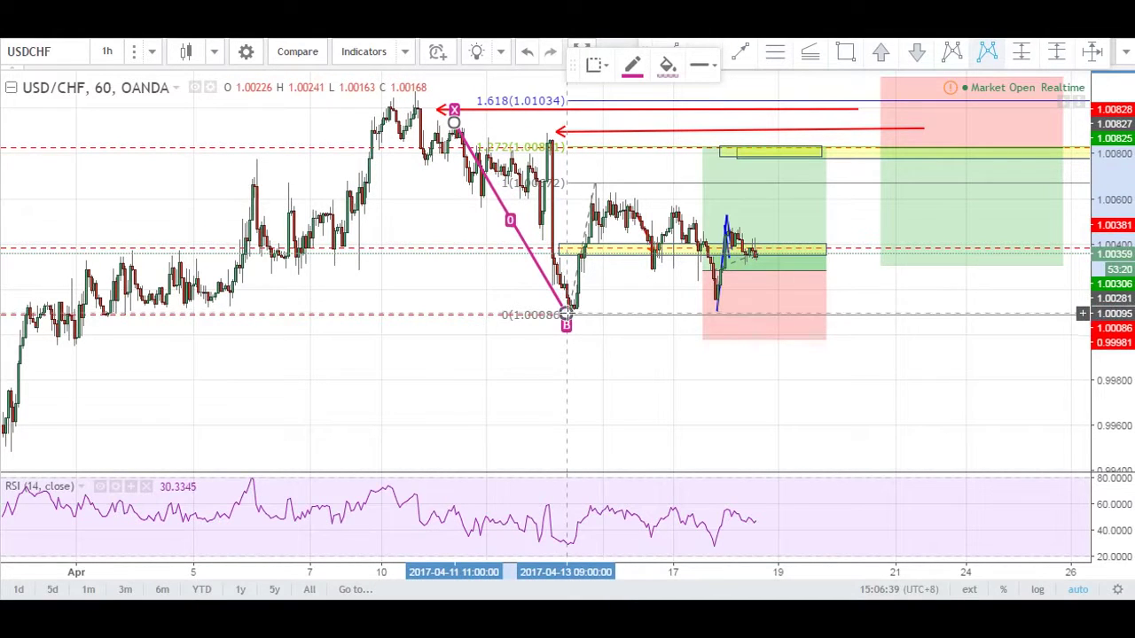
click(594, 182)
click(653, 273)
click(729, 152)
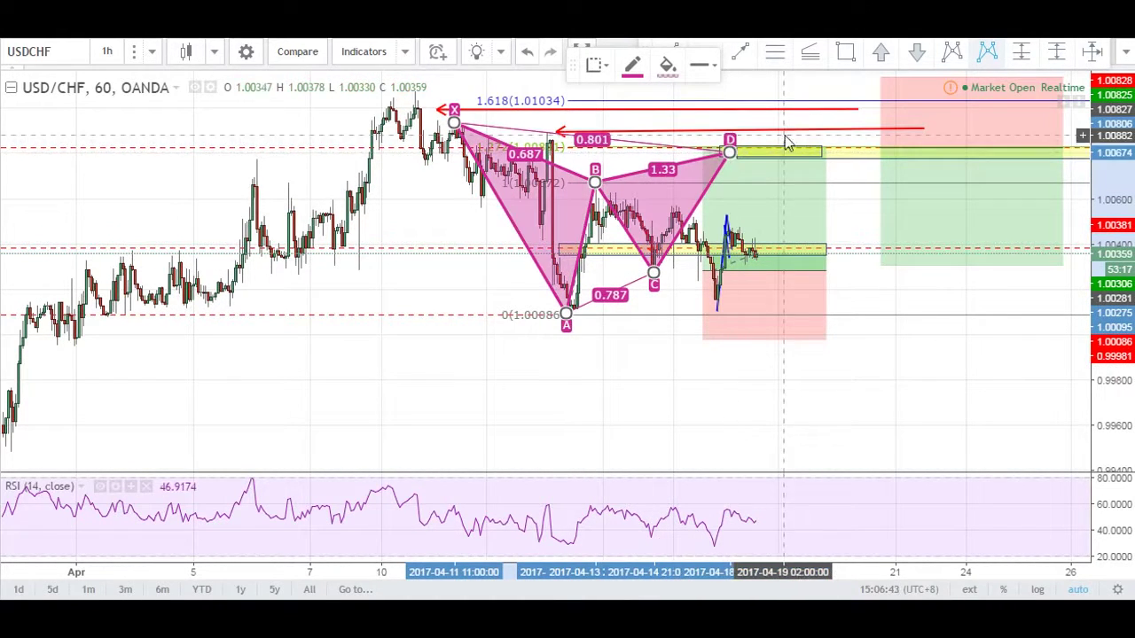
click(846, 169)
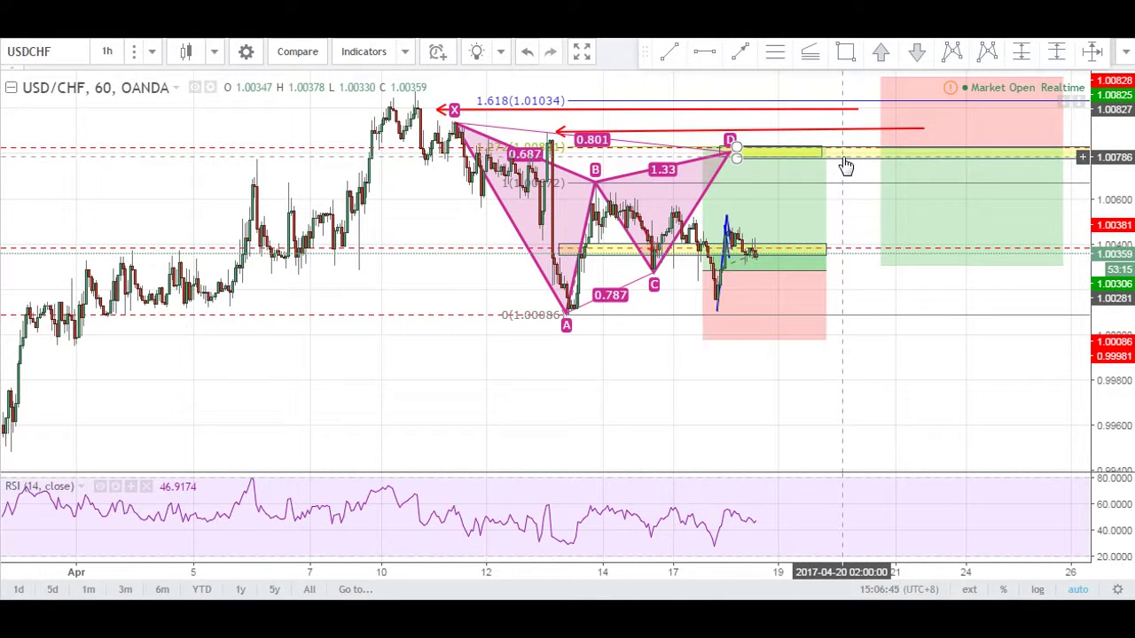
- Try red arrows along the April 17 drop and back toward the April 13 low, and remove both
click(702, 197)
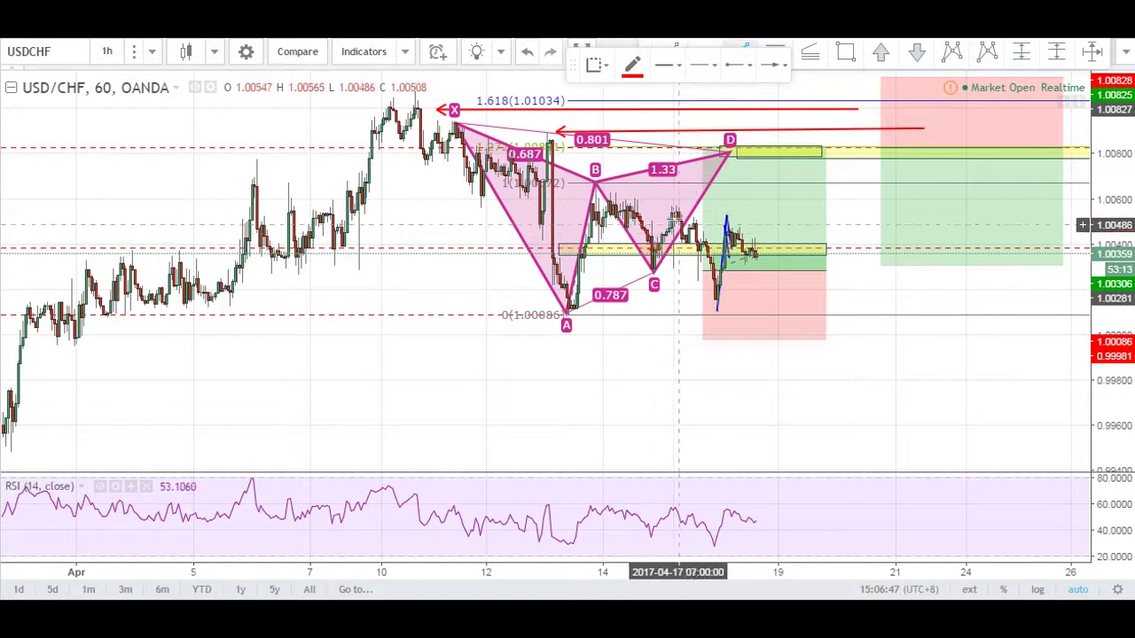
click(675, 210)
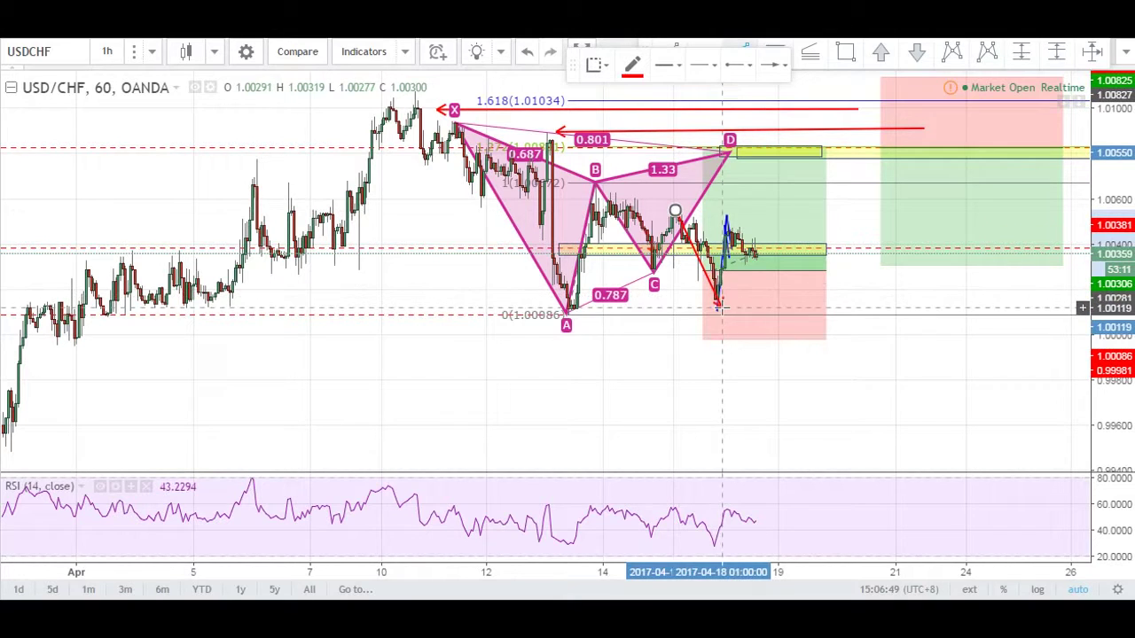
click(720, 307)
click(723, 308)
click(591, 305)
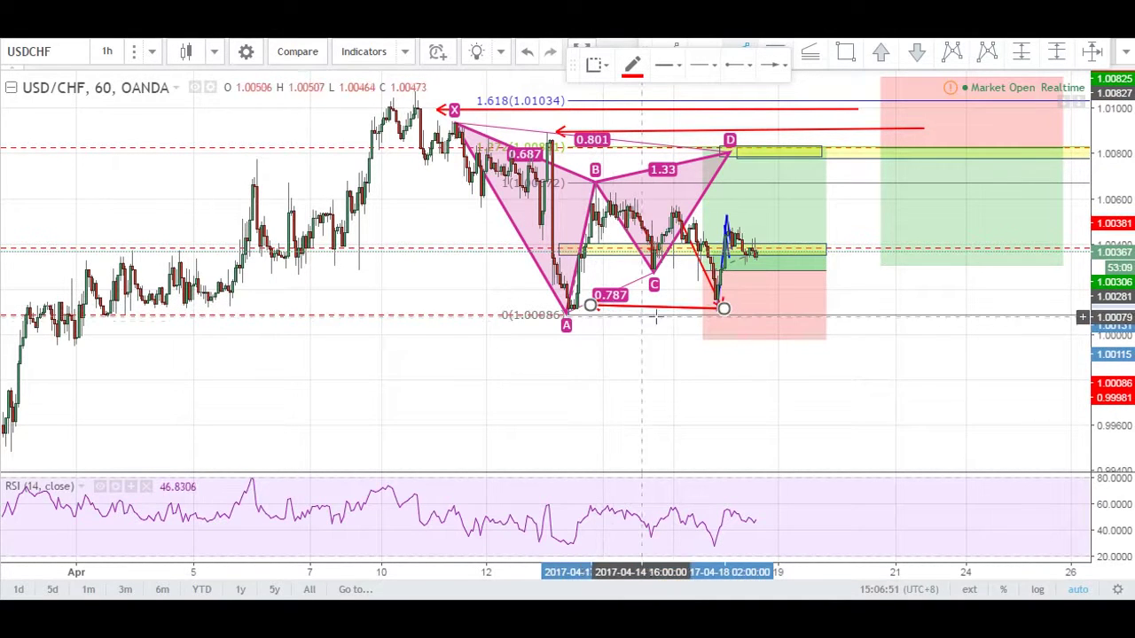
key(ctrl+z)
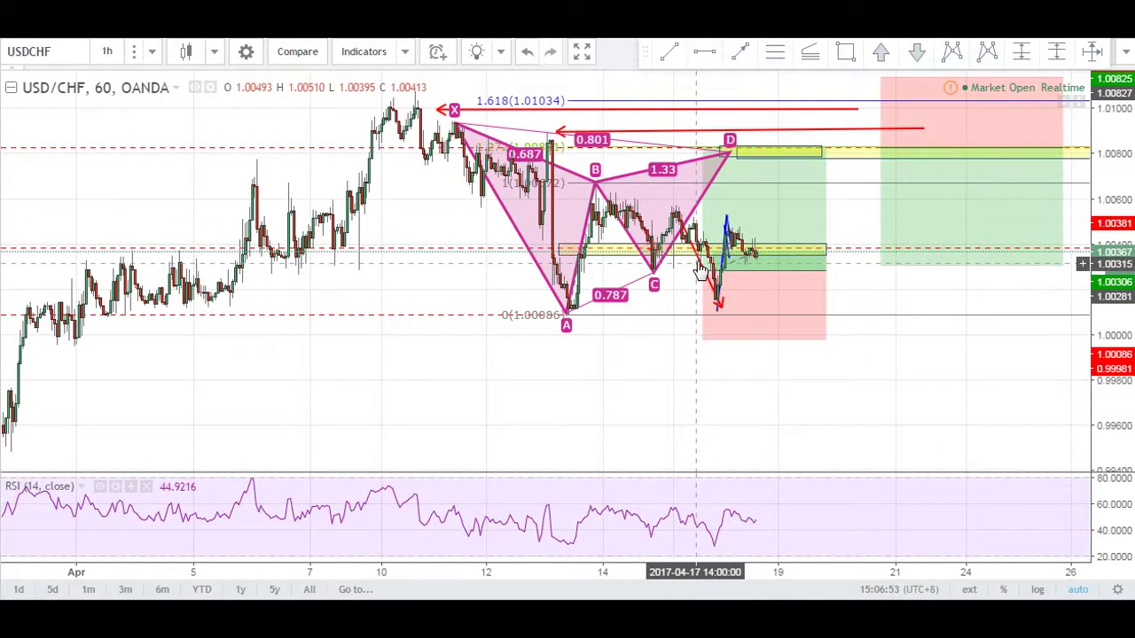
key(Delete)
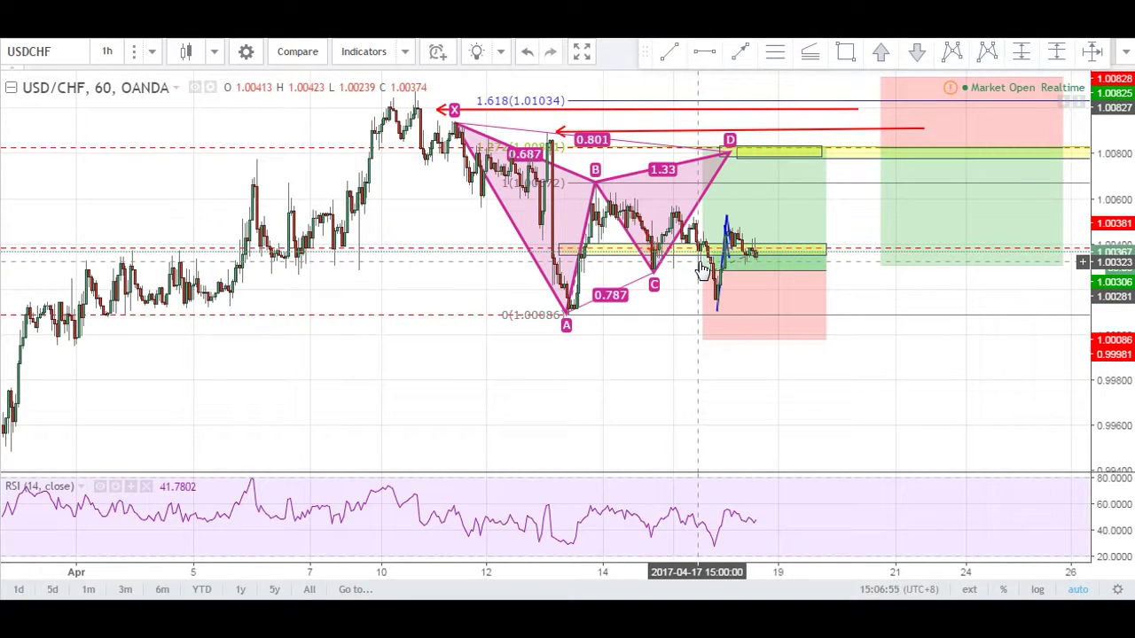
- Mark the small April 17 consolidation with a yellow rectangle and delete the XABCD pattern
click(846, 55)
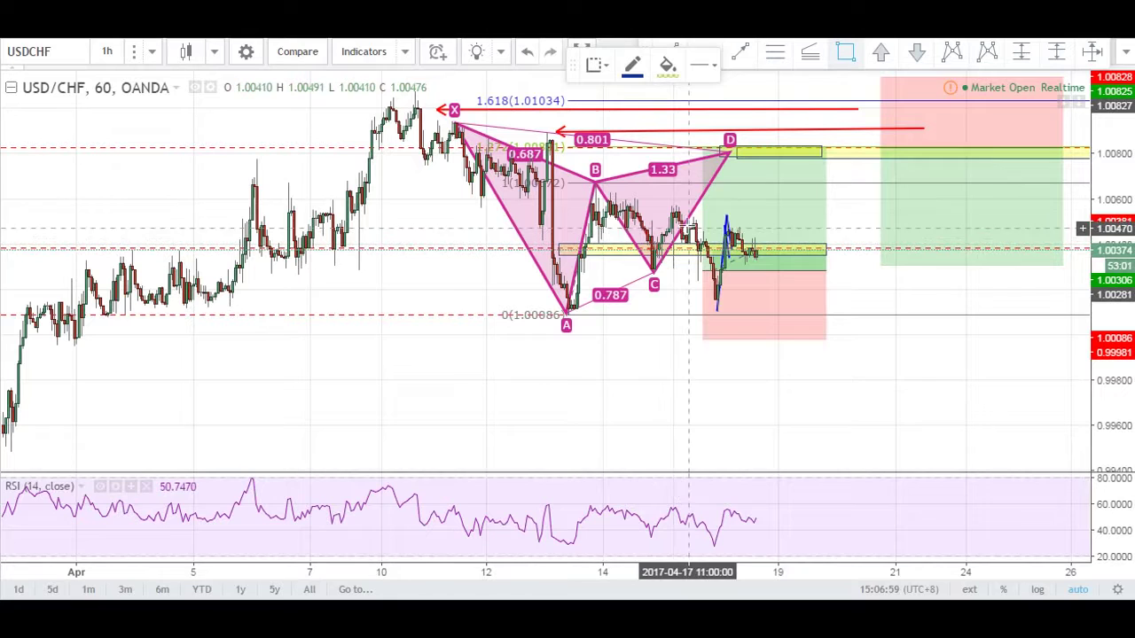
drag(685, 223, 702, 245)
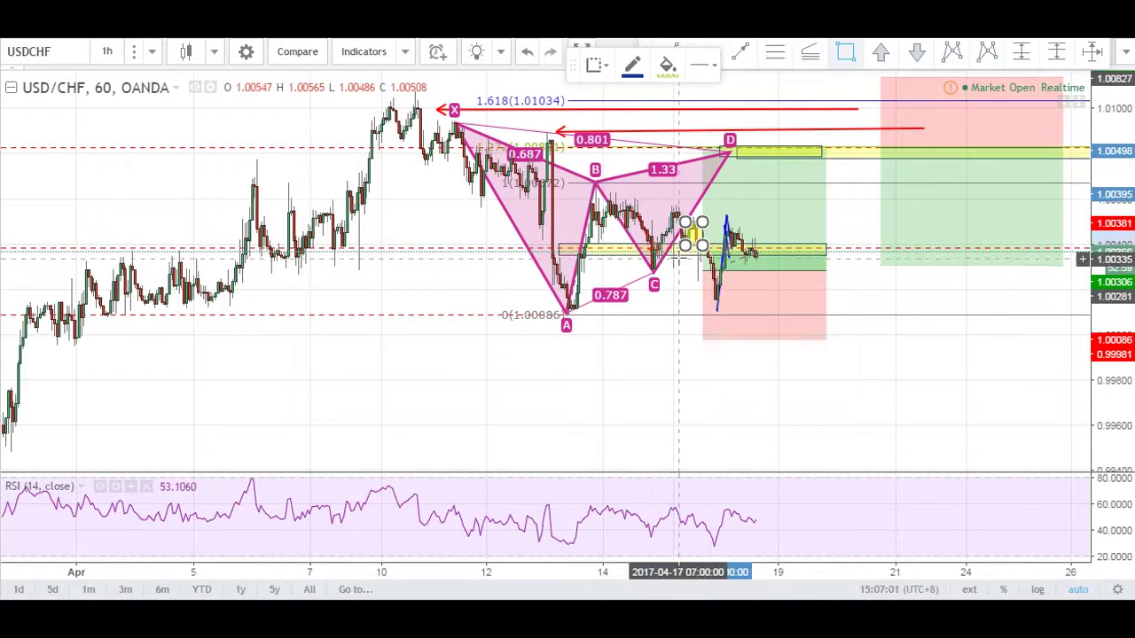
click(703, 205)
key(Delete)
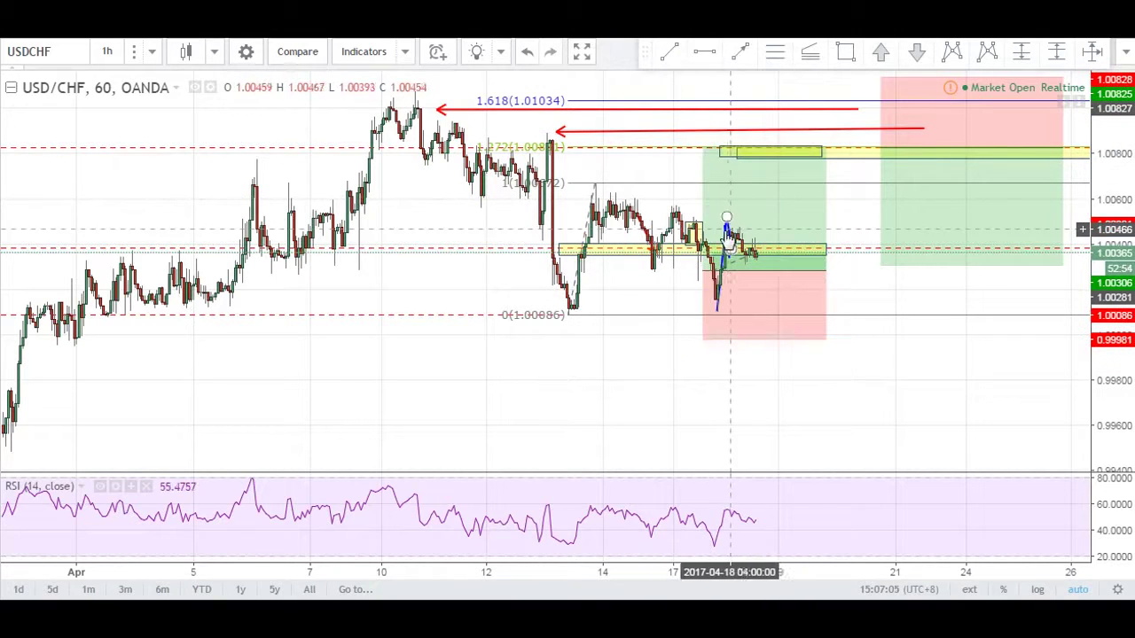
- Try a red arrow from the April 17 consolidation up to the upper yellow zone, and delete it
click(742, 53)
drag(707, 243, 726, 206)
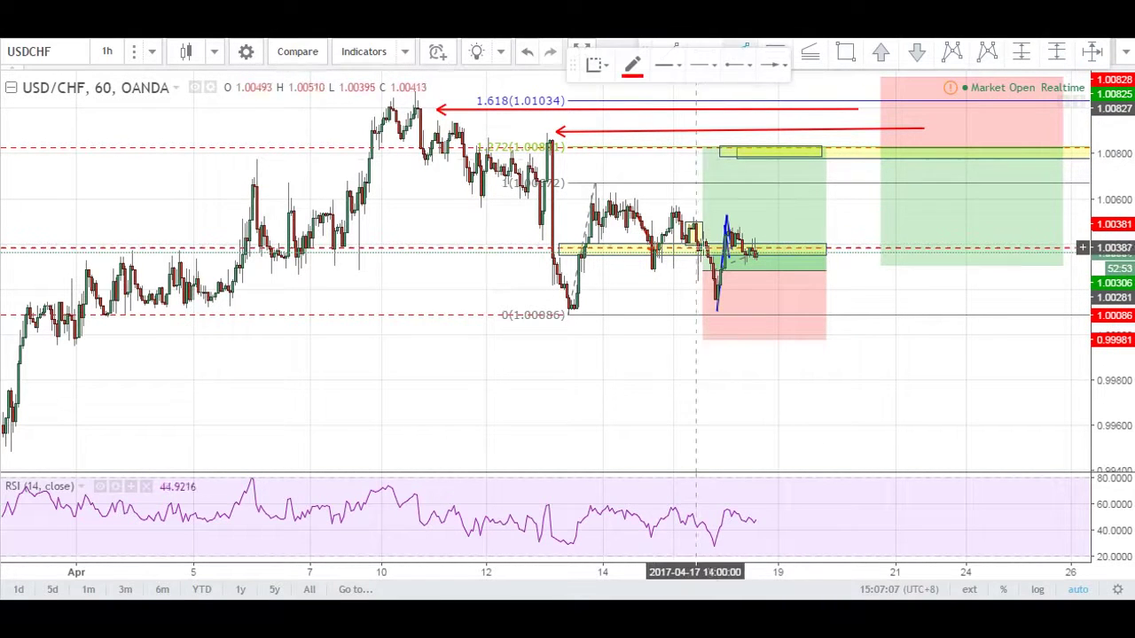
click(765, 155)
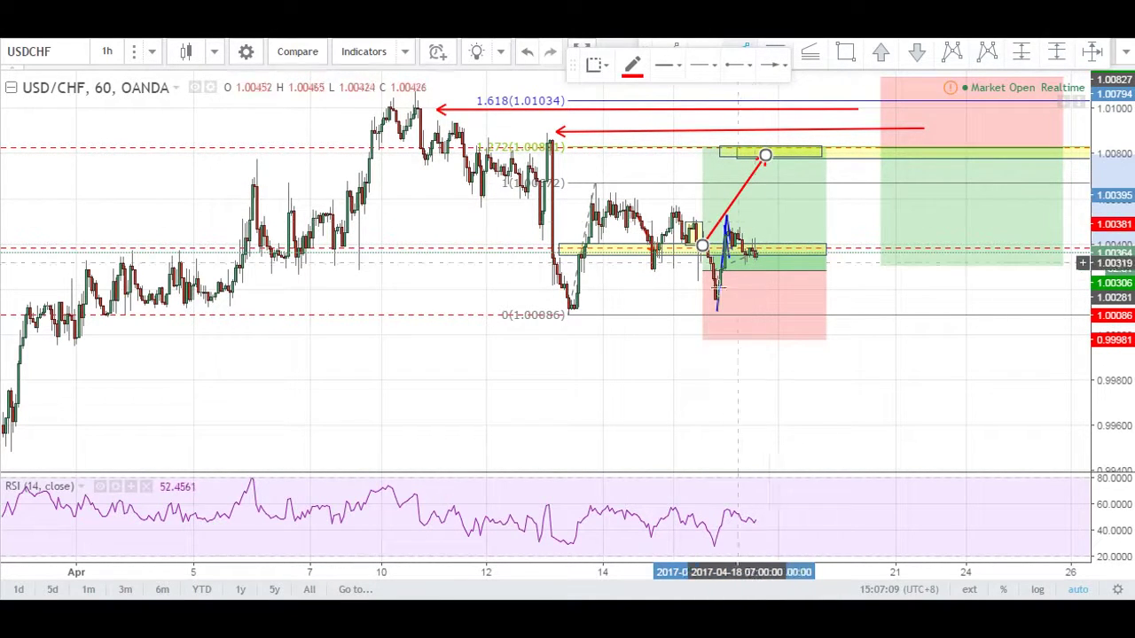
key(Delete)
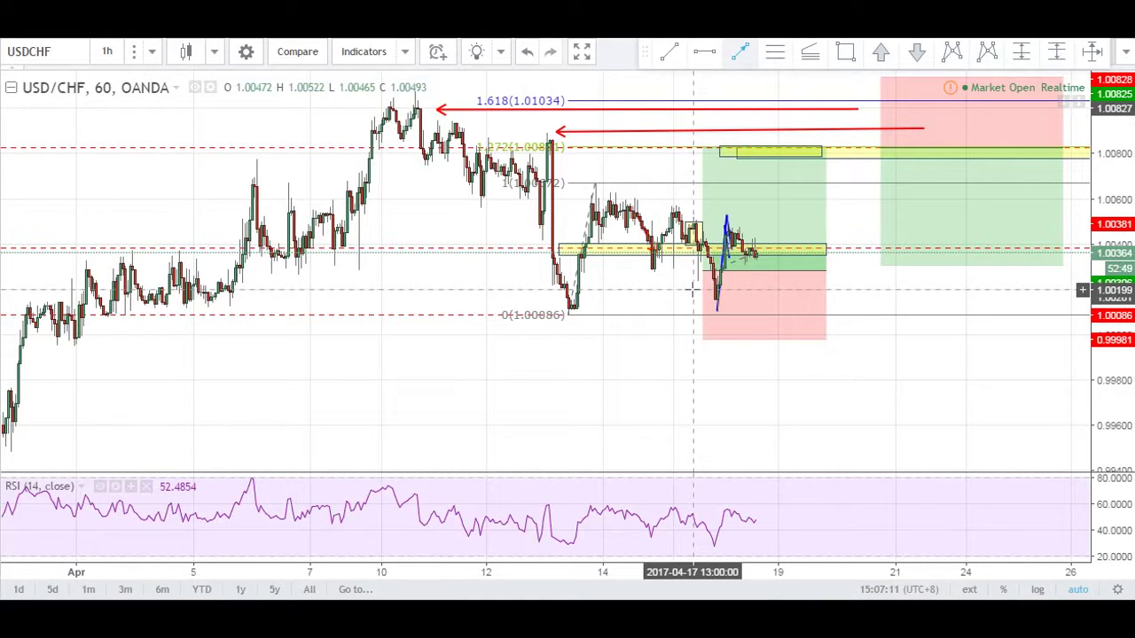
click(658, 257)
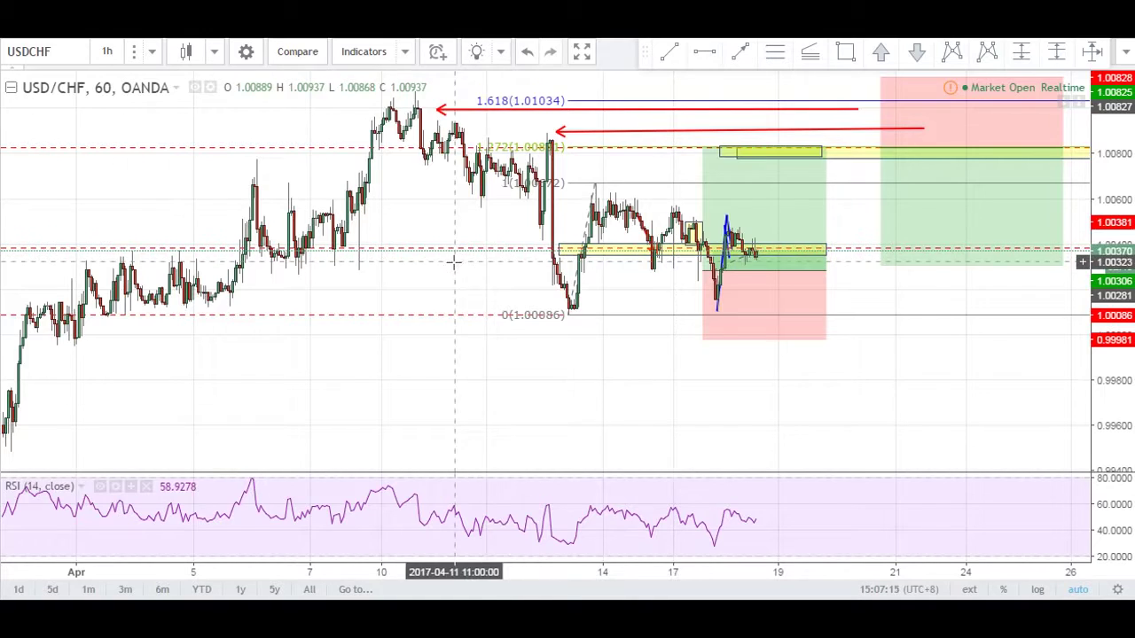
- Place four green up arrows under the support lows around April 6 to 7
drag(547, 262, 668, 242)
click(881, 52)
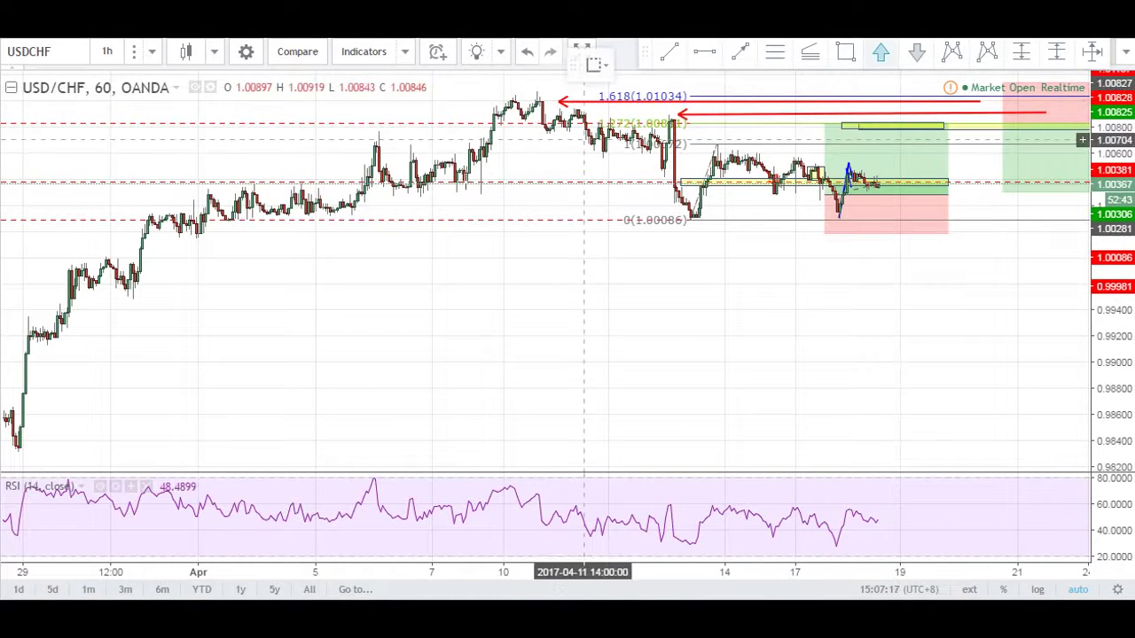
click(486, 201)
click(454, 200)
click(423, 209)
click(391, 209)
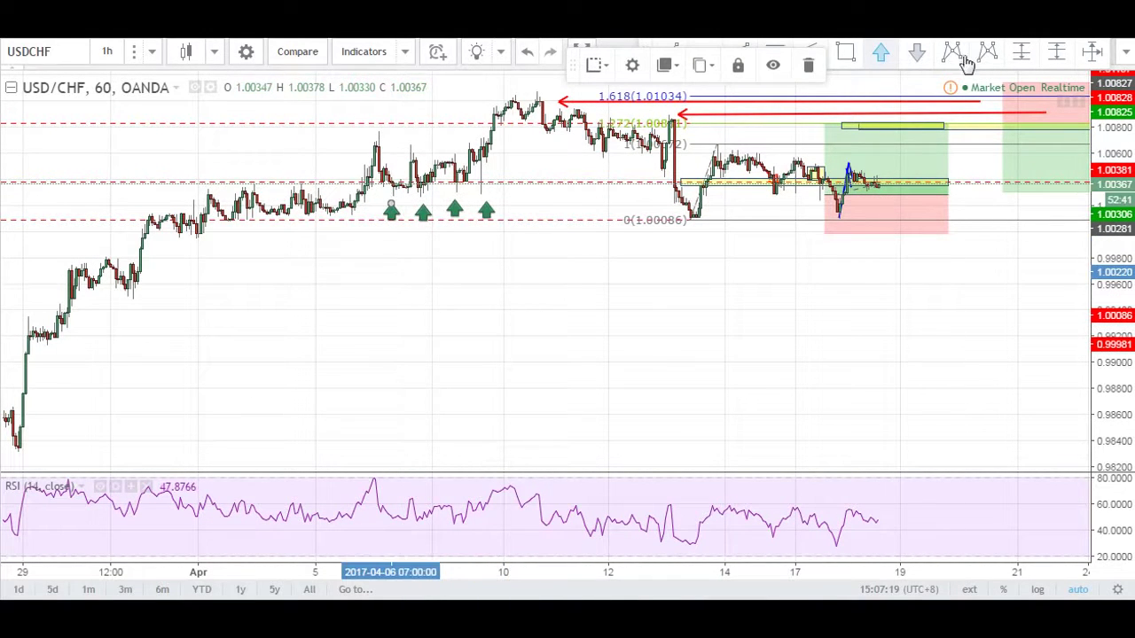
- Place three red down arrows above the early April highs, left of the green arrows
click(917, 52)
click(320, 171)
click(298, 174)
click(249, 175)
key(Escape)
- Place a red down arrow above and a green up arrow below the candles just after the mid-March drop
drag(223, 281, 523, 281)
scroll(206, 288, left, 8)
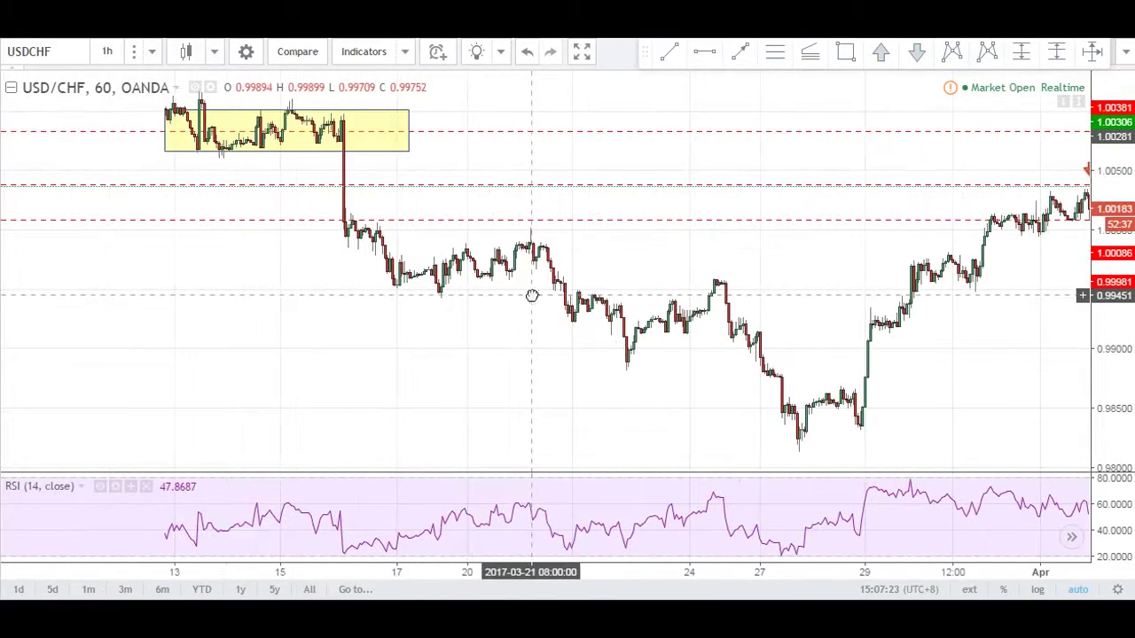
click(367, 223)
click(354, 294)
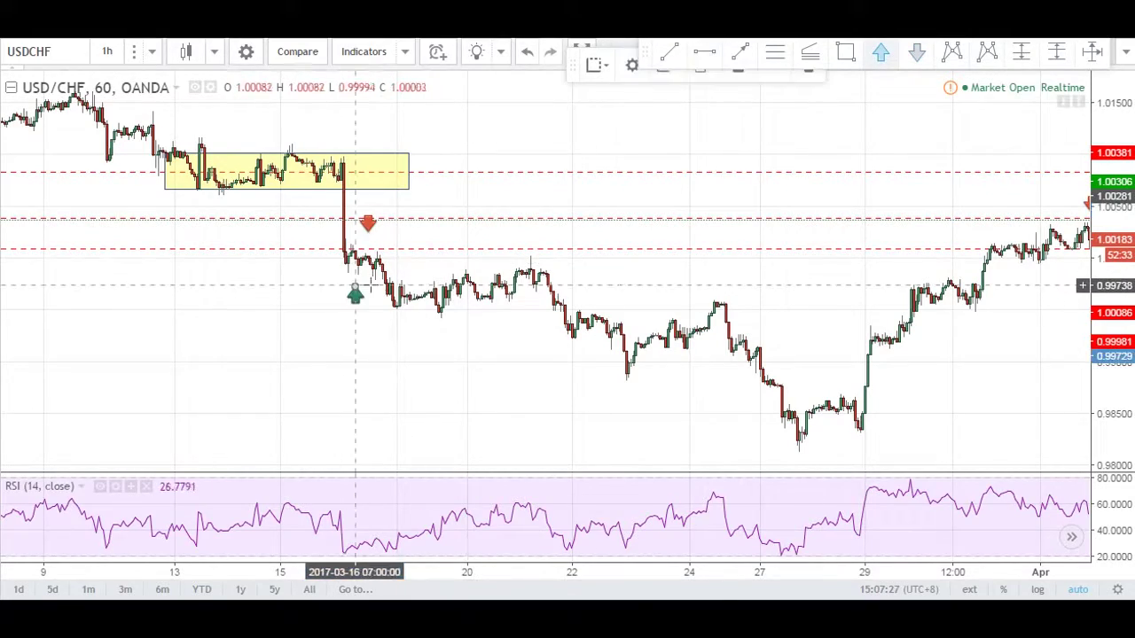
- Return to the latest price action and switch the chart to the 15-minute interval
scroll(868, 324, right, 8)
scroll(652, 325, right, 4)
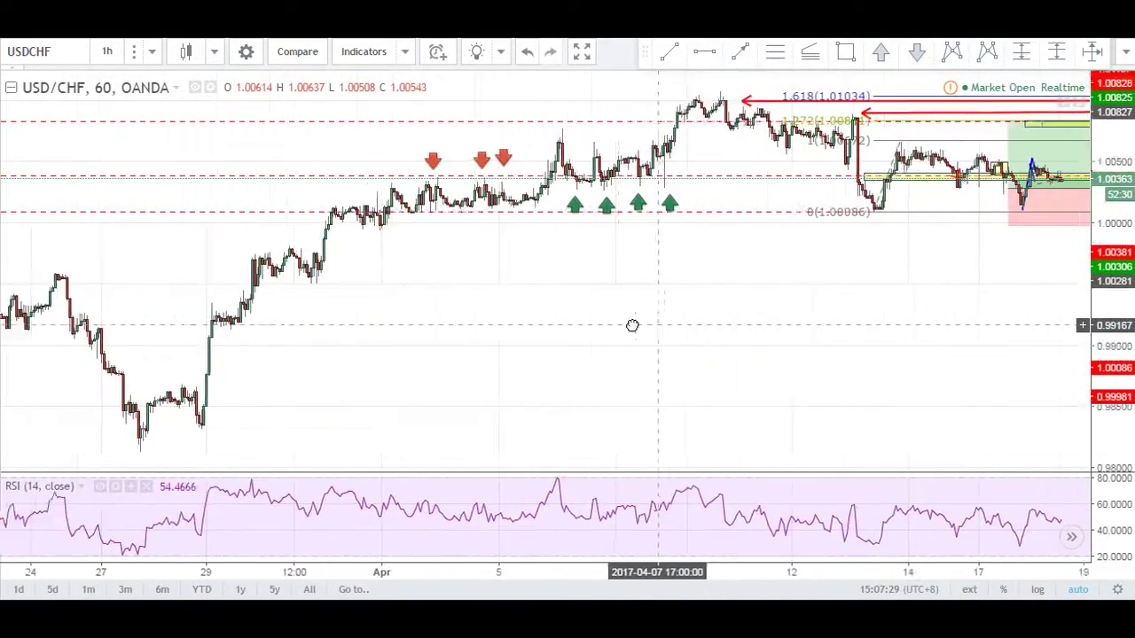
drag(849, 325, 573, 375)
scroll(570, 380, up, 5)
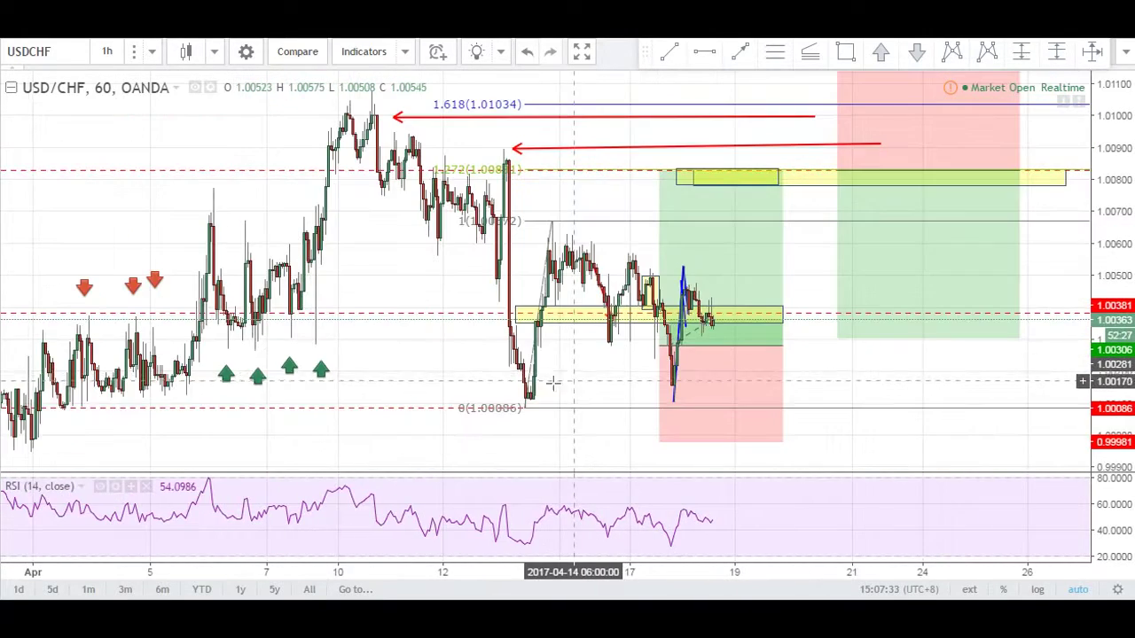
click(152, 52)
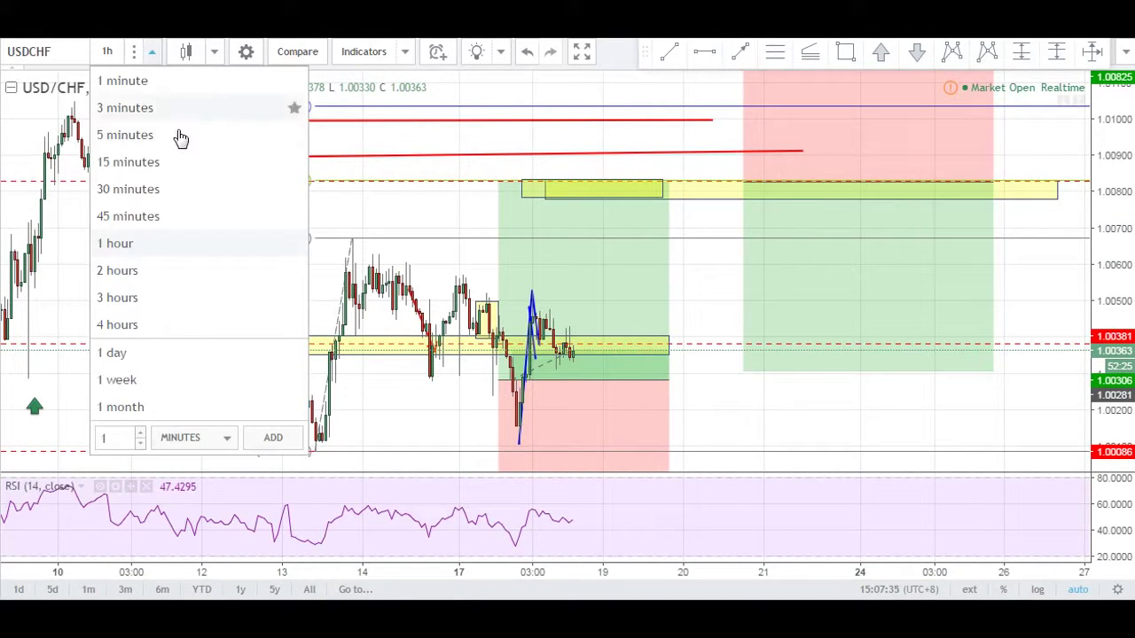
click(171, 163)
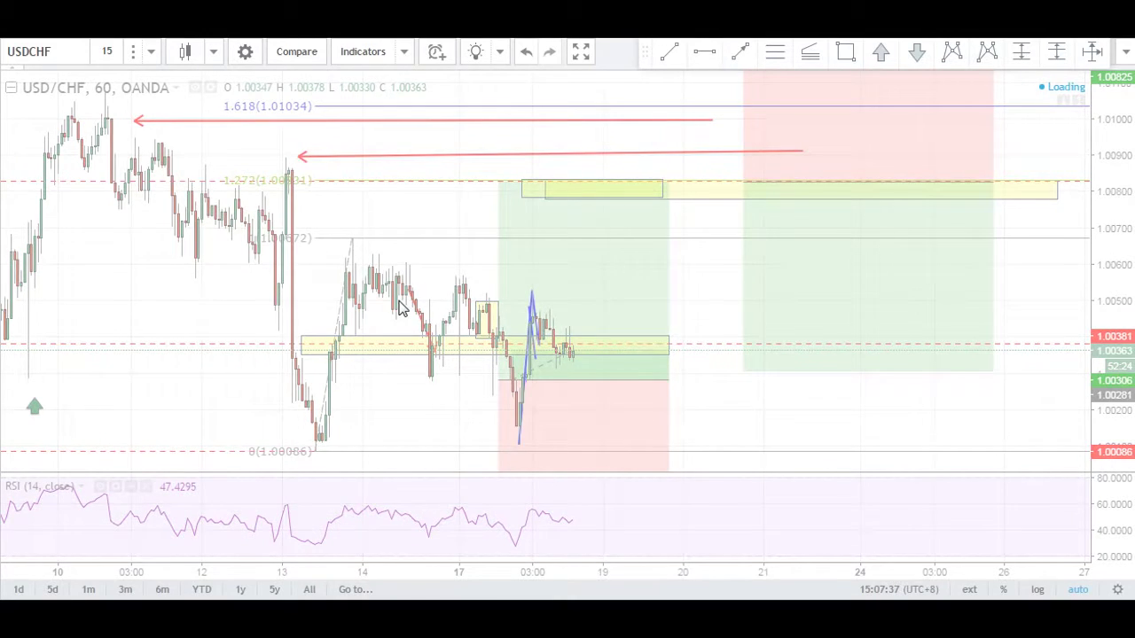
scroll(423, 325, down, 2)
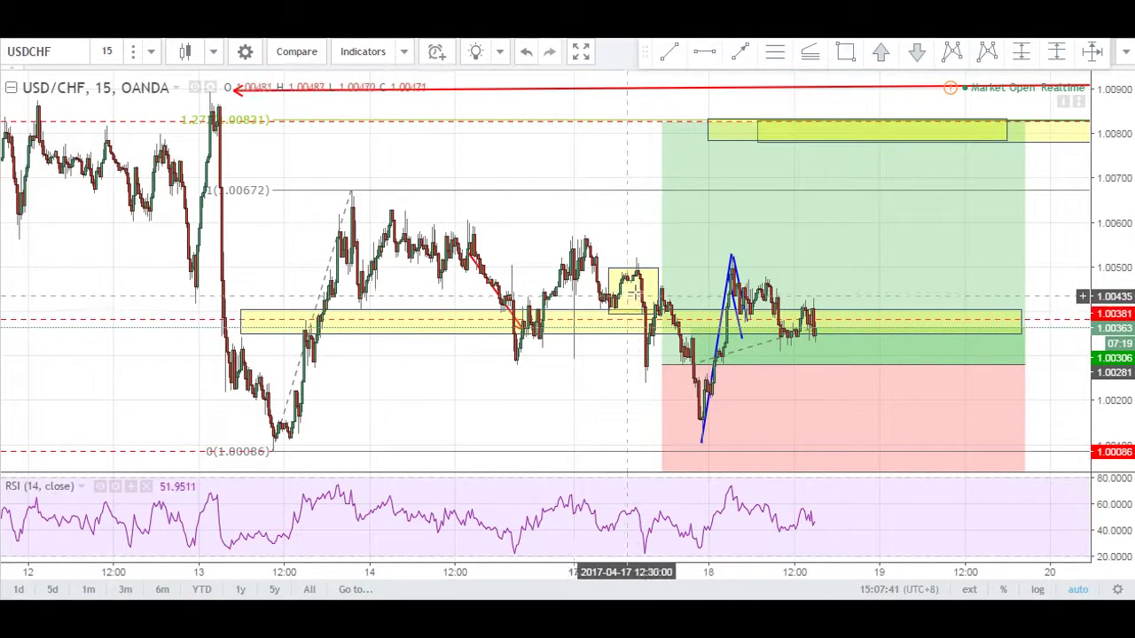
- Shift the April 17 consolidation rectangle slightly upward to fit the 15-minute candles
drag(632, 271, 630, 264)
click(599, 380)
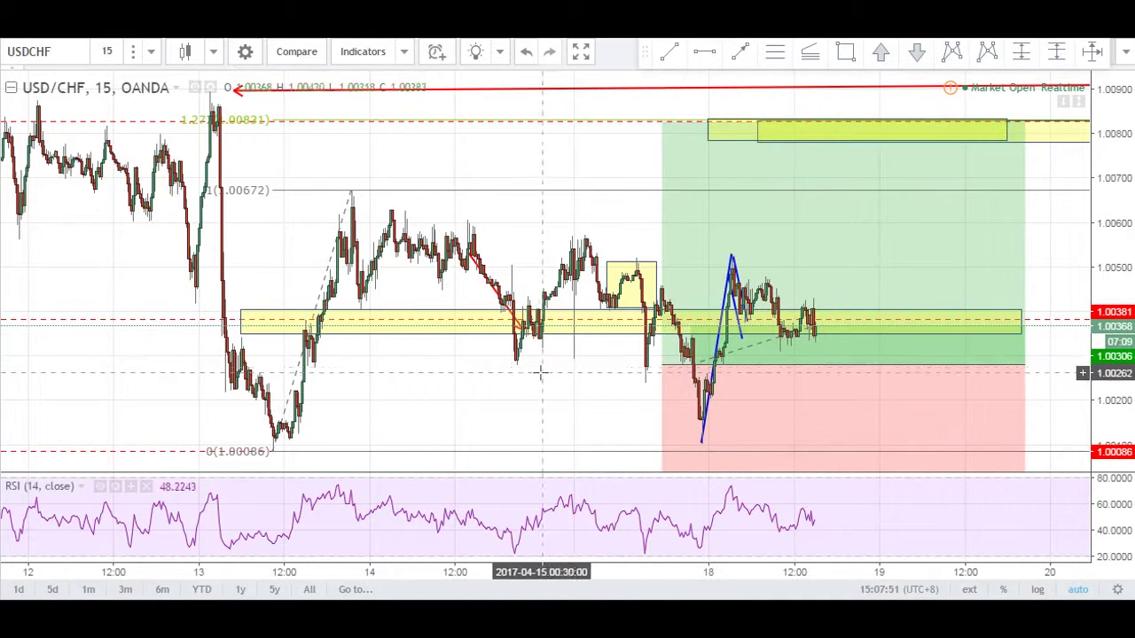
click(484, 329)
drag(487, 351, 561, 372)
key(Delete)
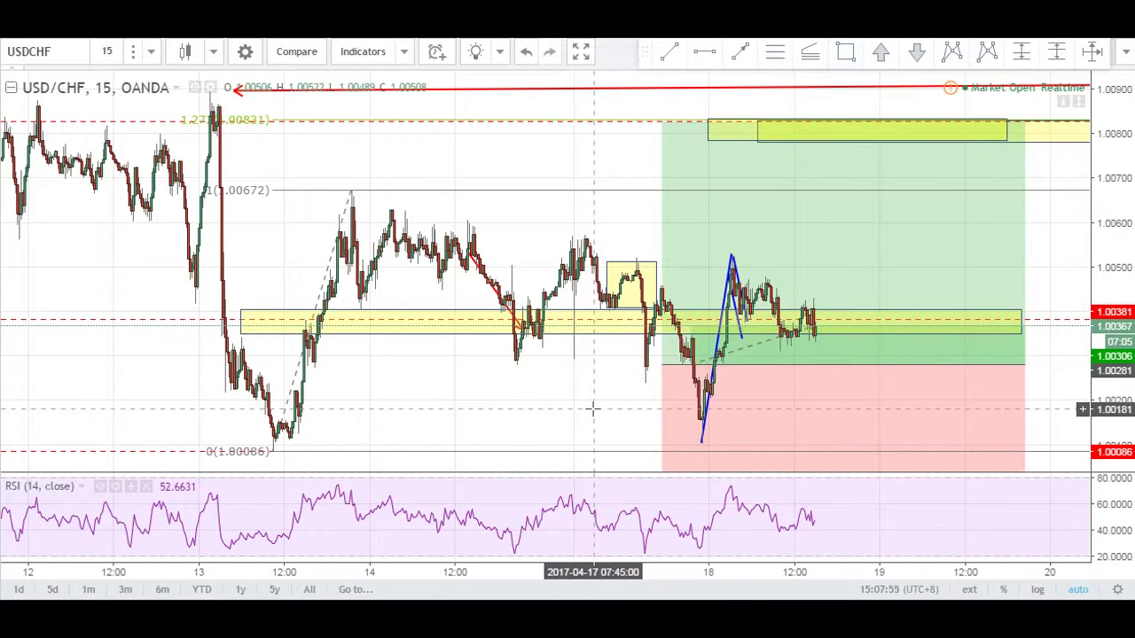
- Check the long position's entry, profit and stop coordinates and leave its settings without changes
click(850, 355)
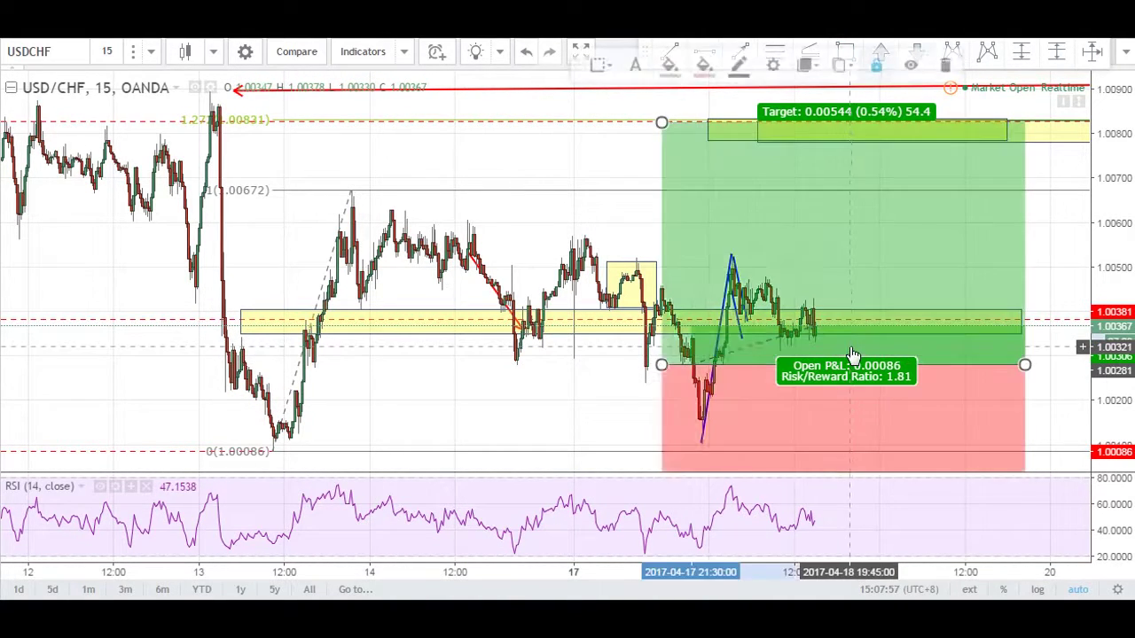
double_click(851, 354)
click(520, 238)
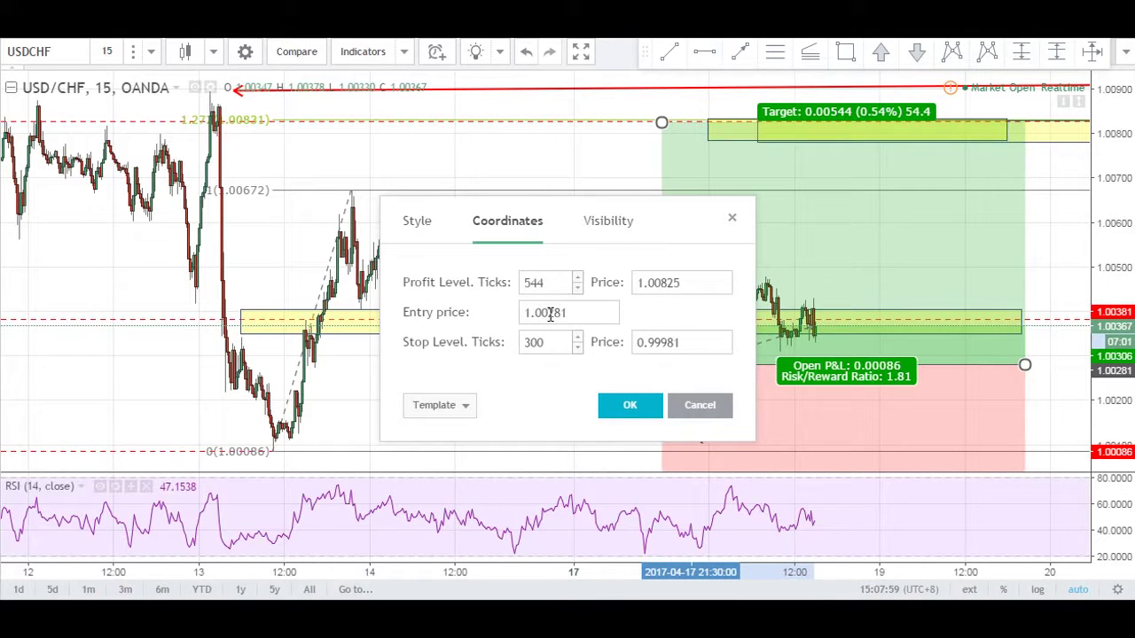
click(683, 401)
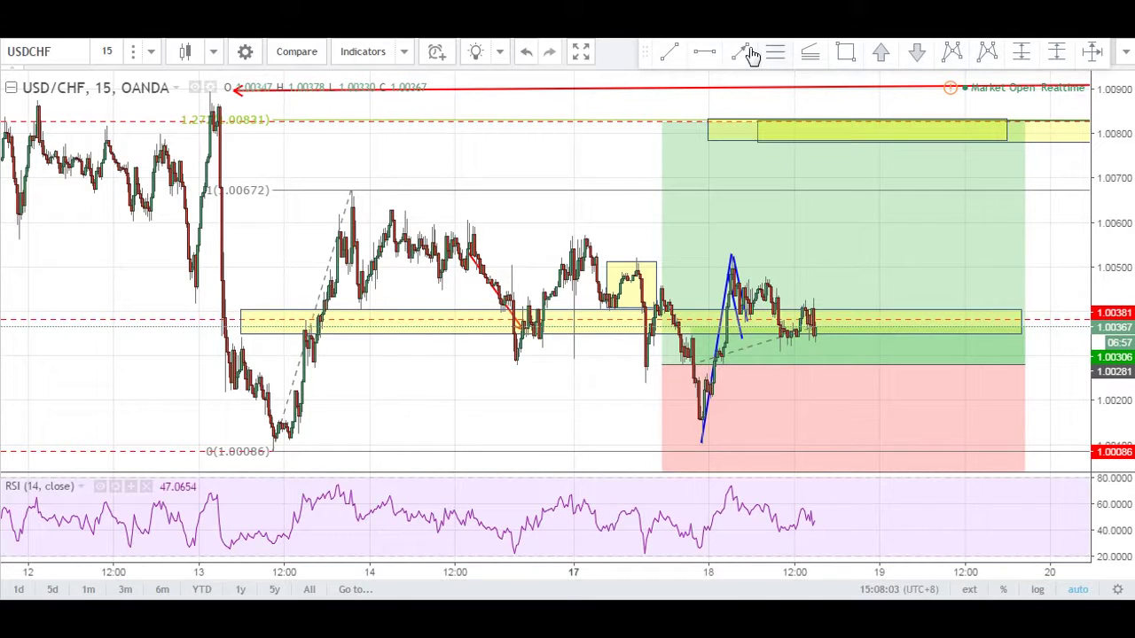
- Draw two red arrows along the two successive April 17 downswings that follow the small consolidation
drag(638, 282, 647, 373)
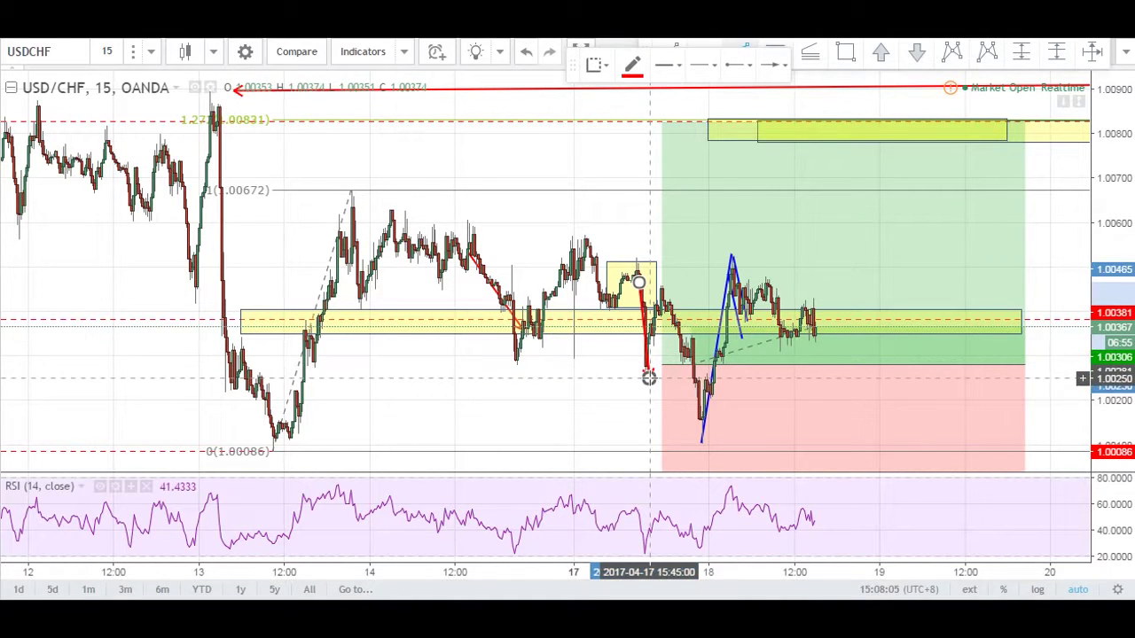
mouse_move(663, 293)
mouse_down()
mouse_move(695, 366)
mouse_move(703, 432)
mouse_up()
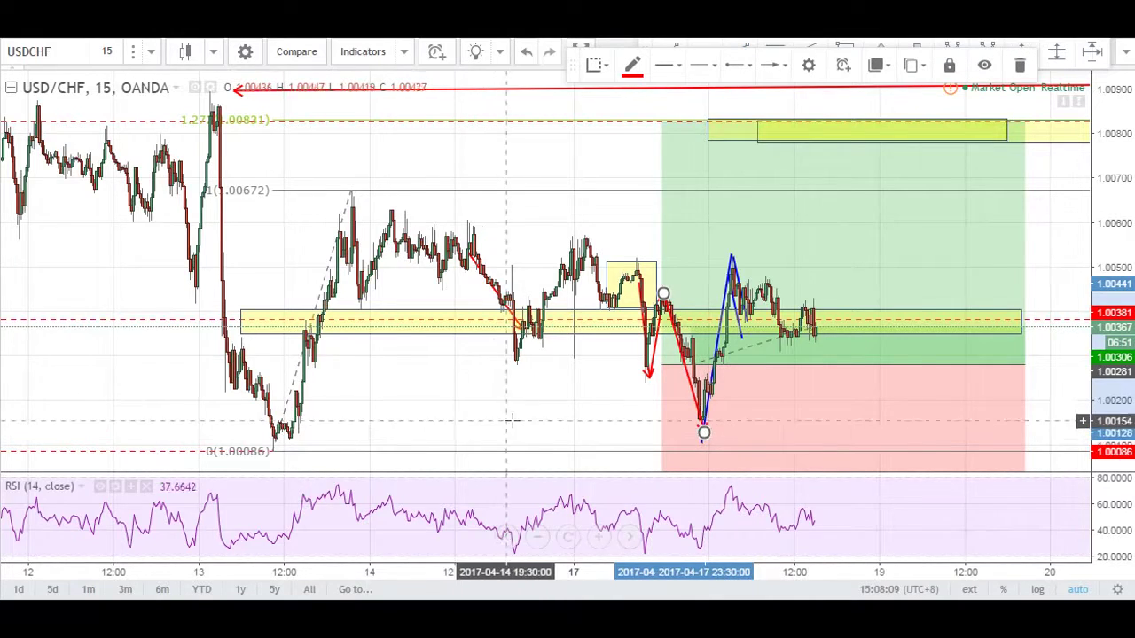
scroll(508, 420, up, 3)
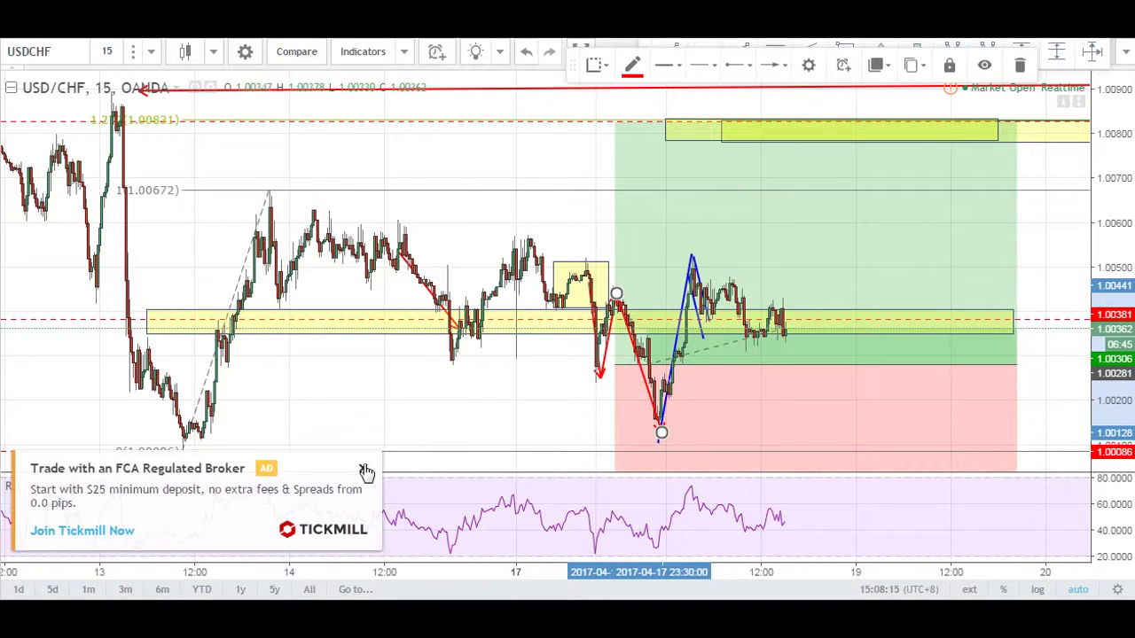
- Dismiss the advertisement and draw a yellow rectangle from the April 14 low to the April 17 low, about 1.0026 to 1.0032
click(363, 469)
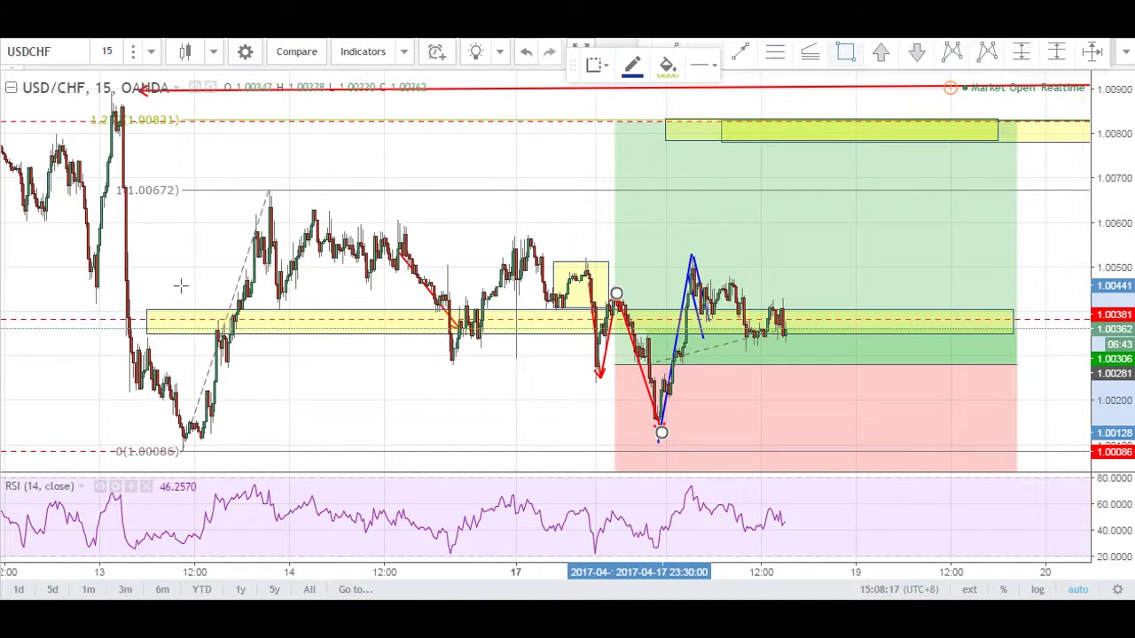
drag(423, 348, 644, 375)
drag(392, 428, 590, 430)
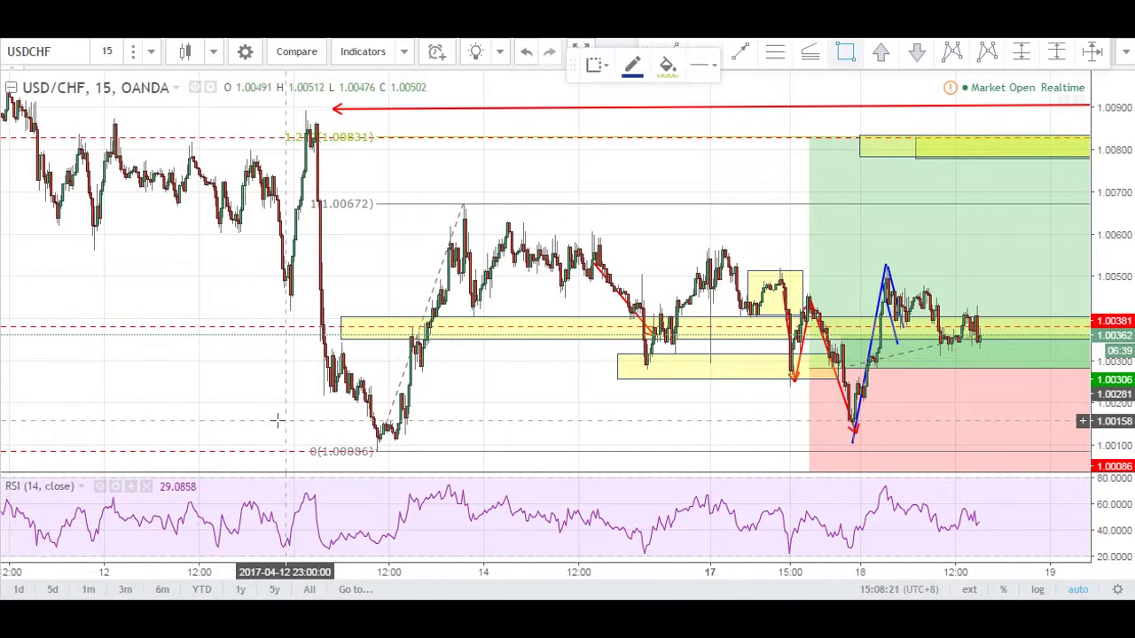
- Draw a yellow rectangle along the April 13 low, from about 1.0009 to 1.0014 and reaching April 17
mouse_move(313, 430)
mouse_down()
mouse_move(677, 468)
mouse_move(736, 450)
mouse_up()
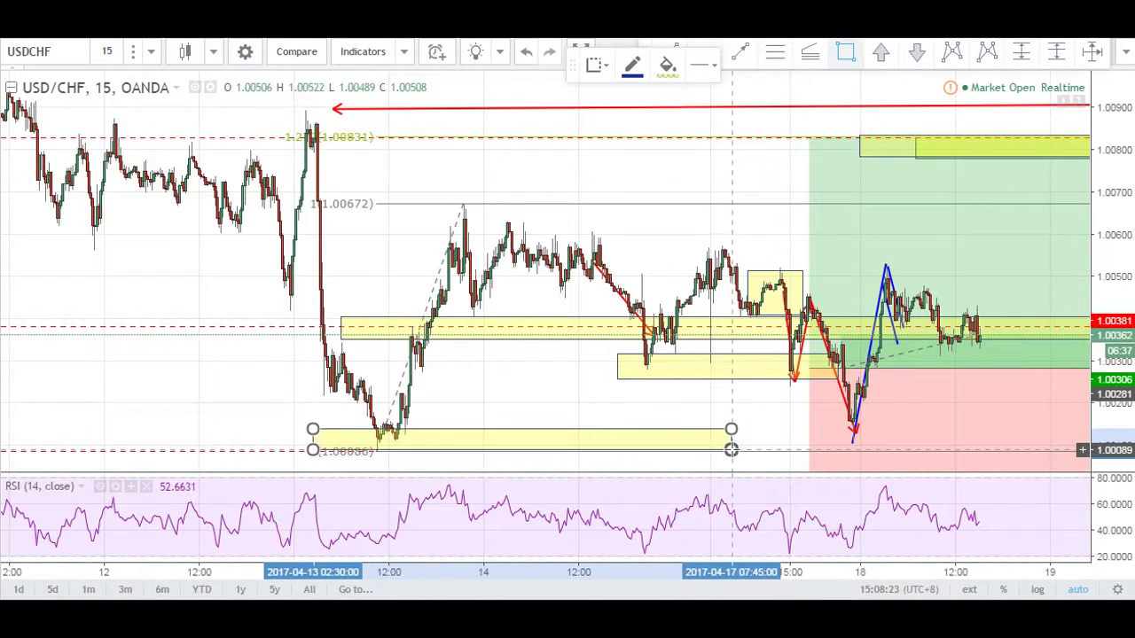
click(551, 398)
- Draw two red arrows tracing the April 13 move, one from the high down to the low and one up to the rebound high
click(743, 54)
click(321, 267)
click(378, 452)
drag(321, 267, 309, 143)
click(698, 186)
click(743, 53)
click(371, 451)
click(471, 219)
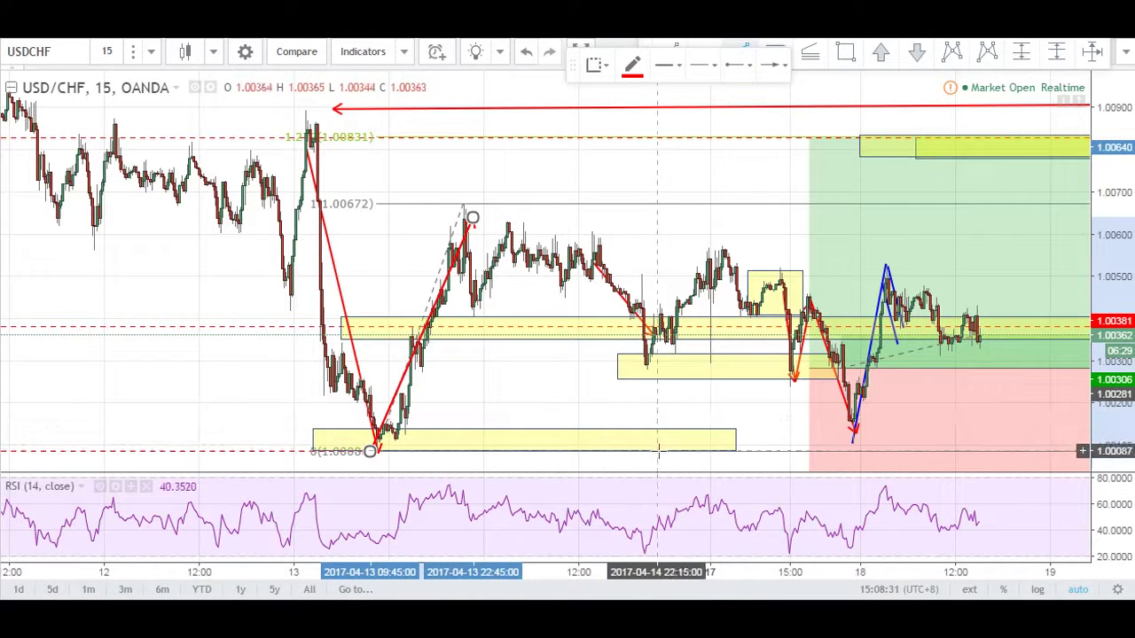
click(663, 416)
- Extend the right edge of the lowest yellow rectangle to about April 19
drag(733, 408, 686, 407)
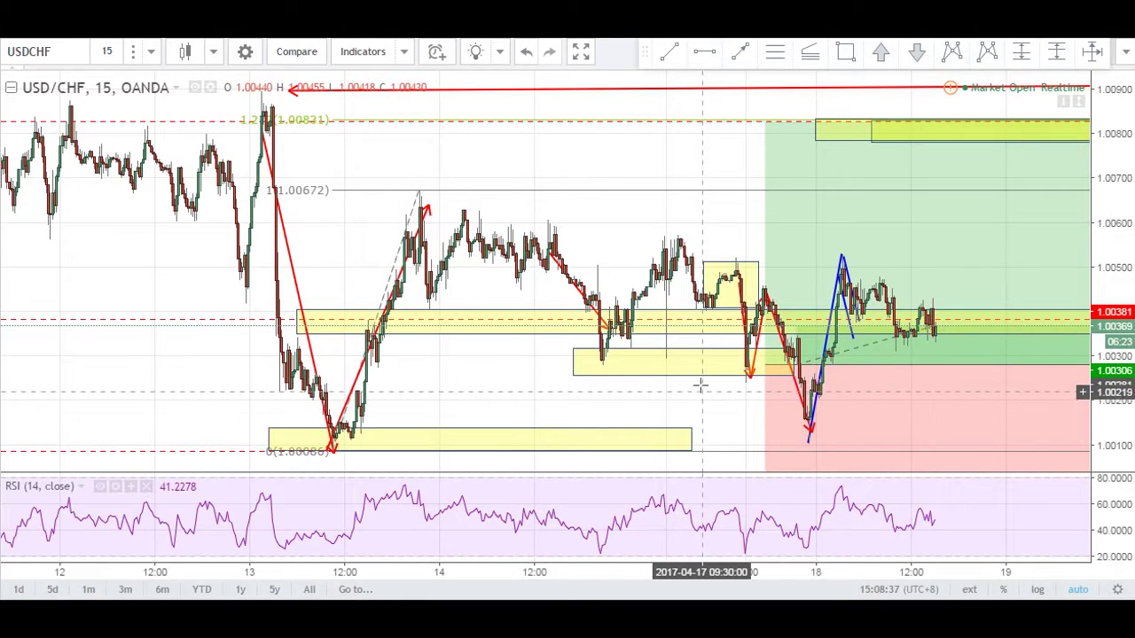
drag(691, 430, 1023, 427)
click(712, 410)
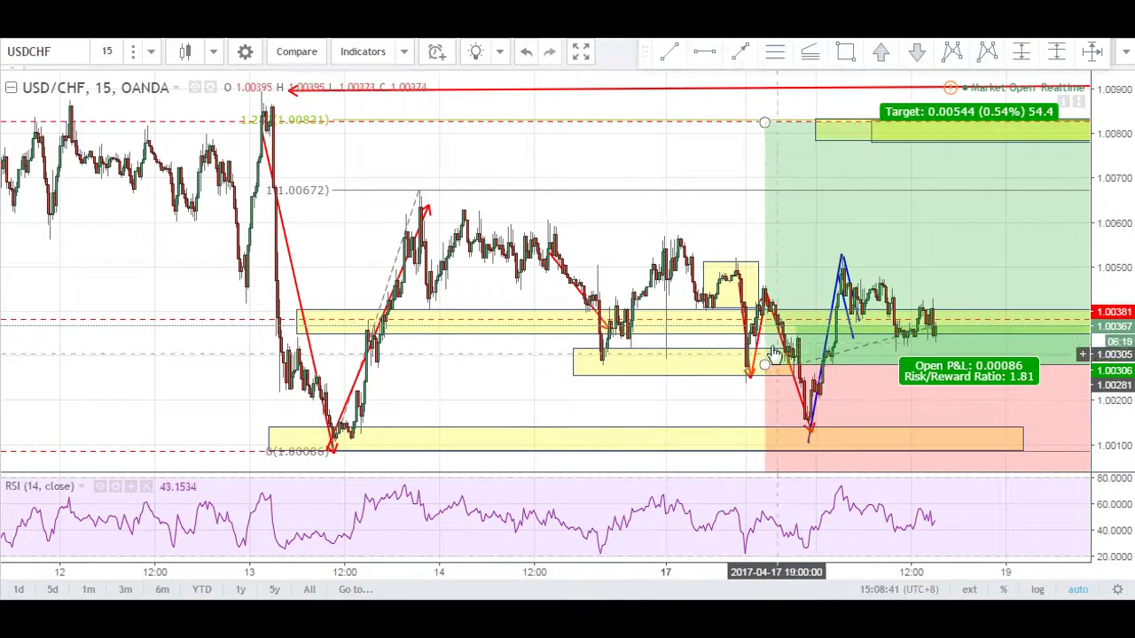
- Delete the red arrow on the last April 17 downswing and move the blue upswing line's lower end to about 1.0010
click(787, 351)
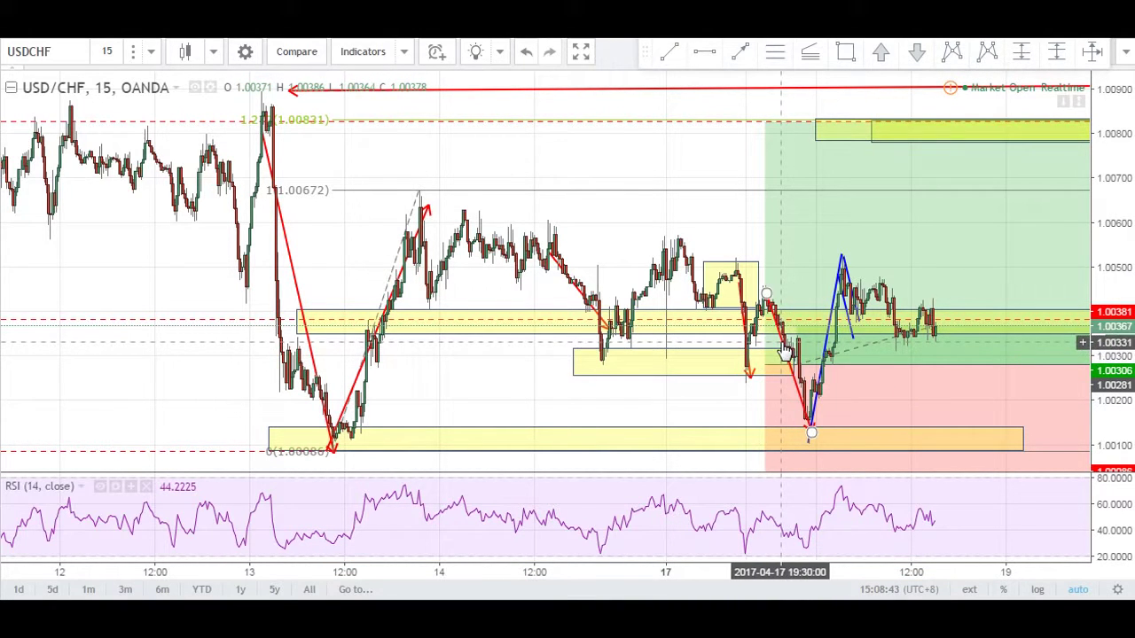
key(Delete)
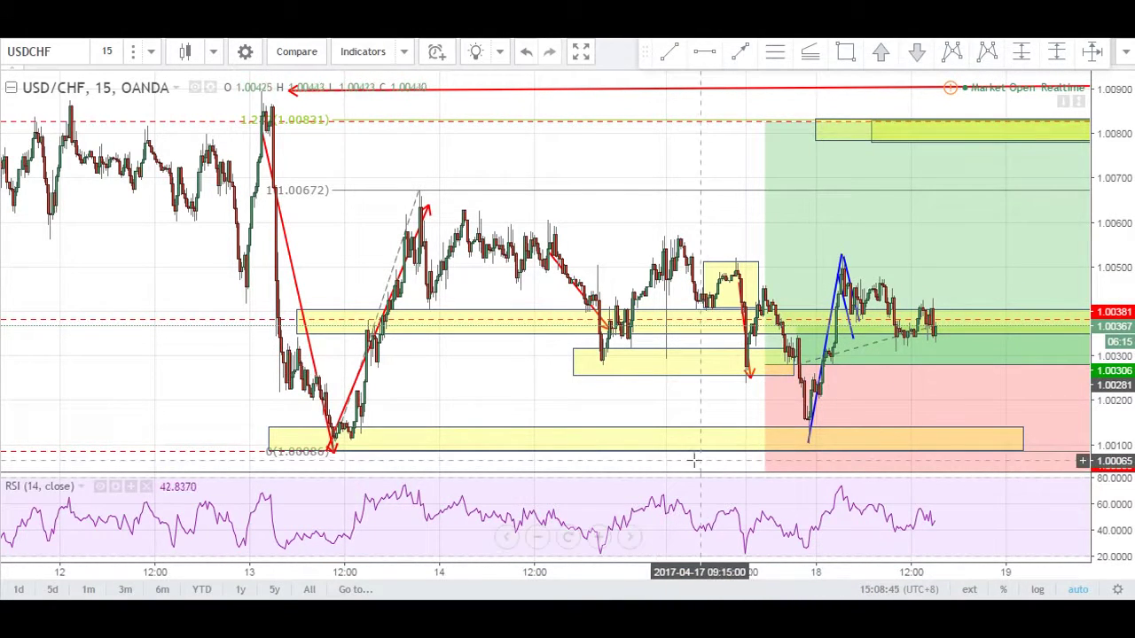
scroll(694, 460, up, 3)
drag(706, 443, 707, 433)
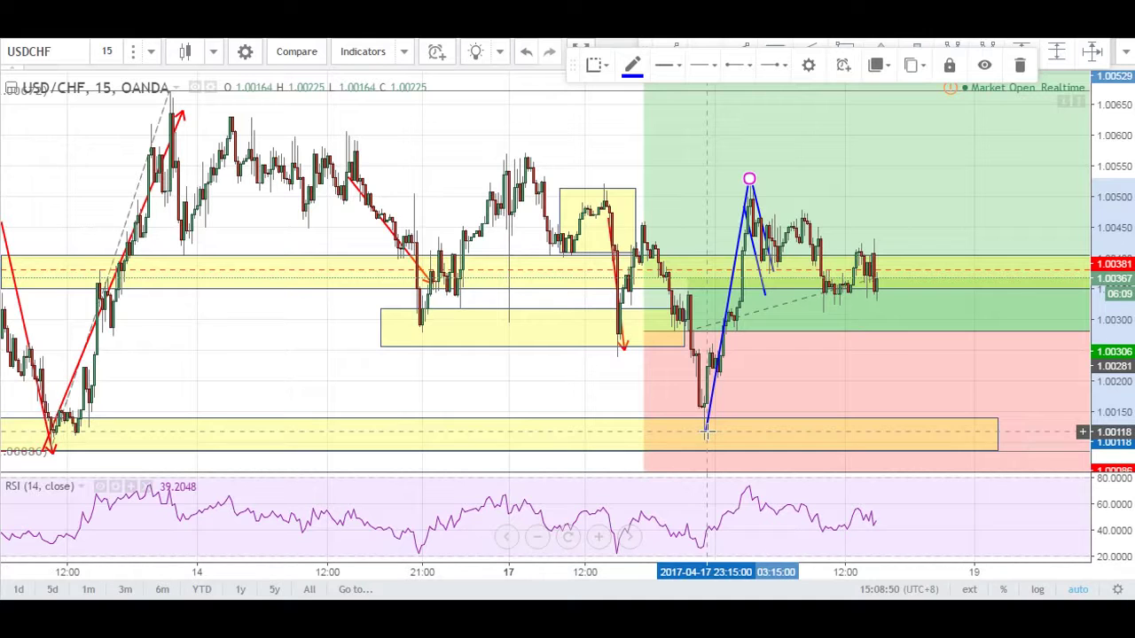
drag(706, 433, 699, 449)
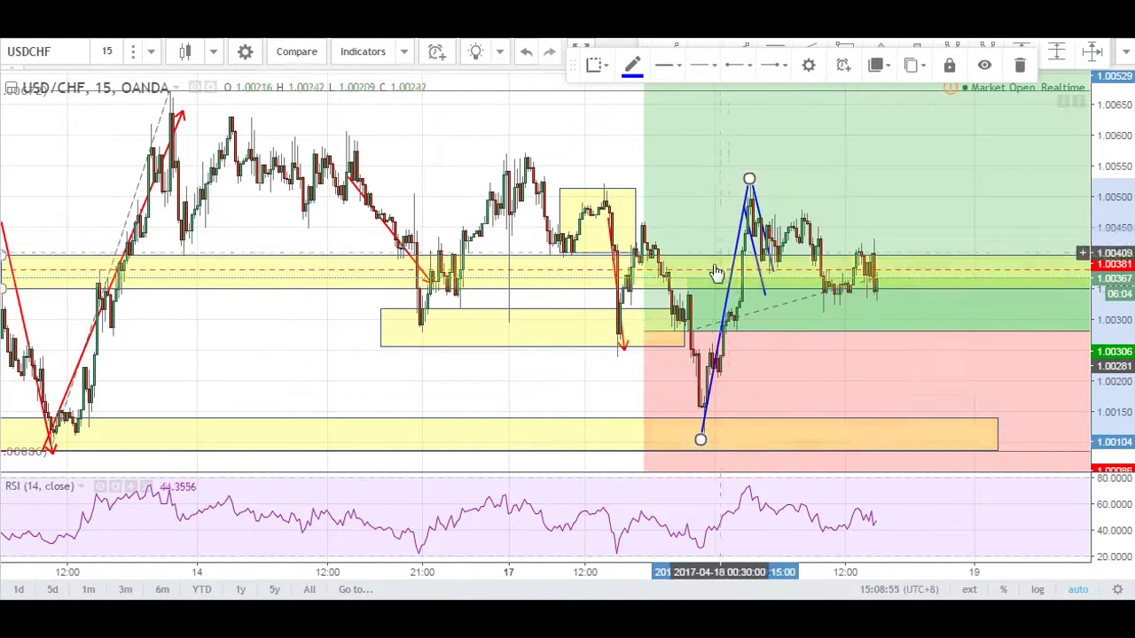
- Try to draw a red arrow upward from the April 18 pullback to about 1.0057
drag(600, 398, 345, 397)
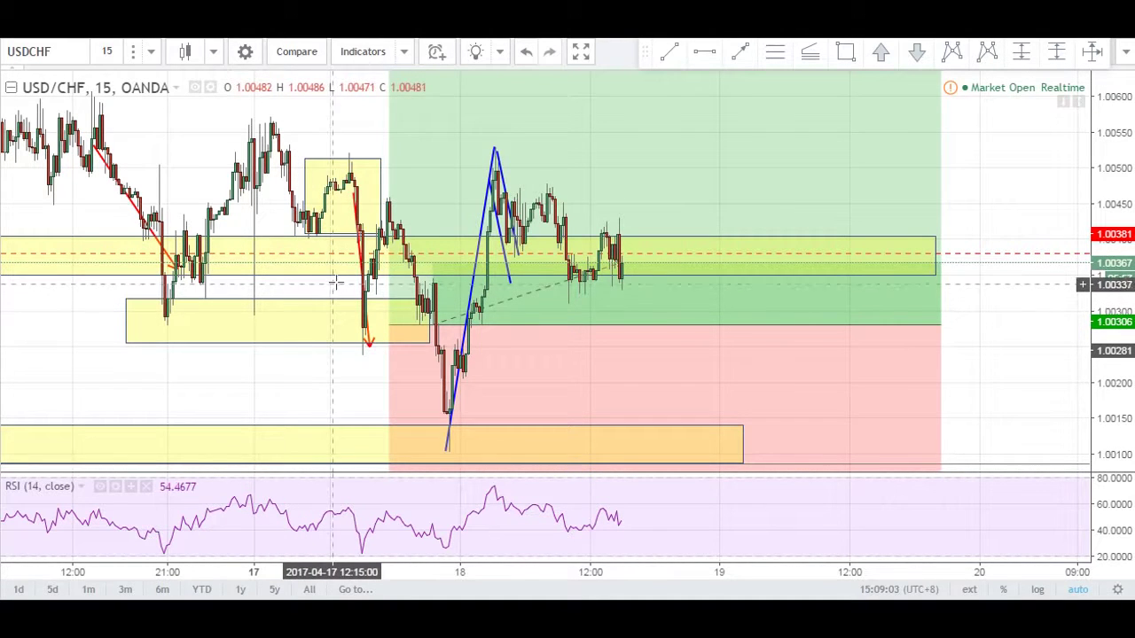
drag(329, 284, 365, 286)
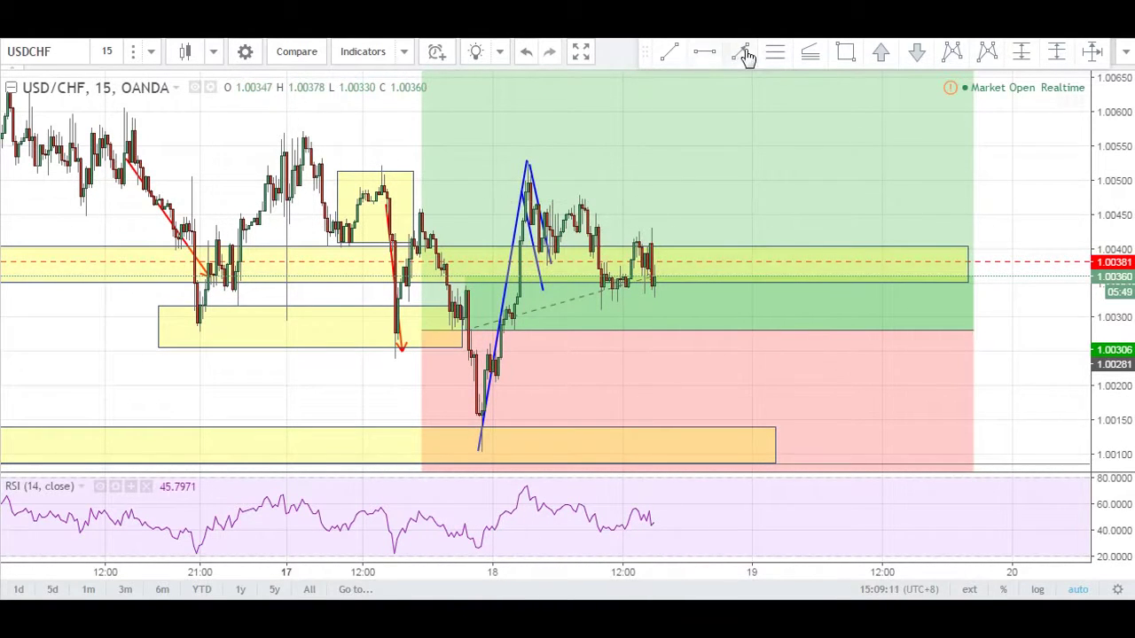
click(543, 245)
click(638, 135)
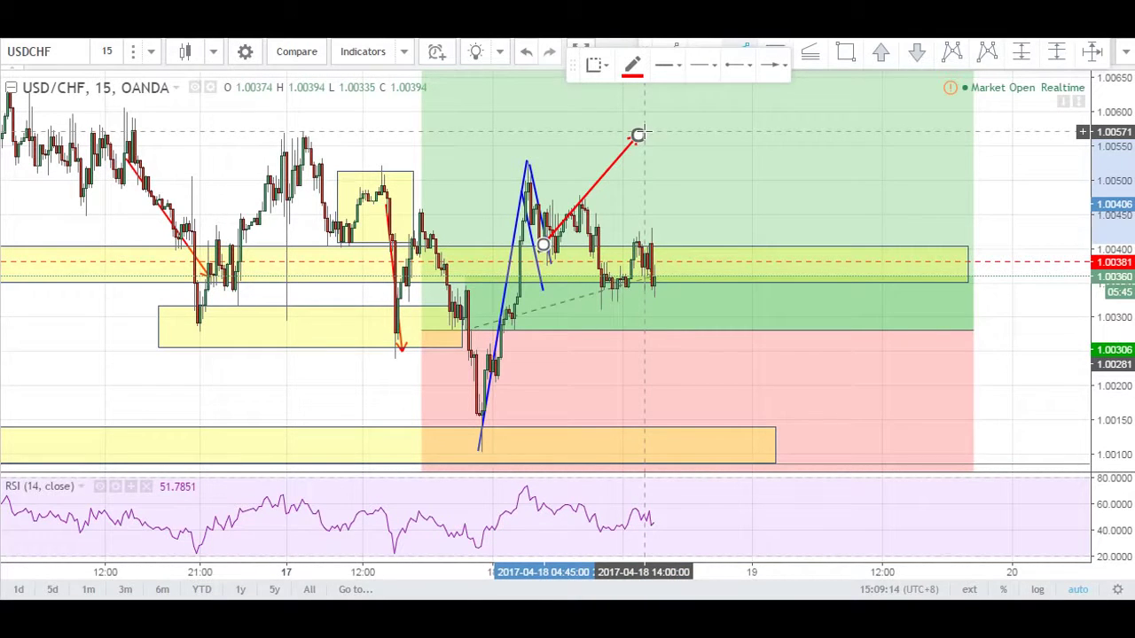
key(Escape)
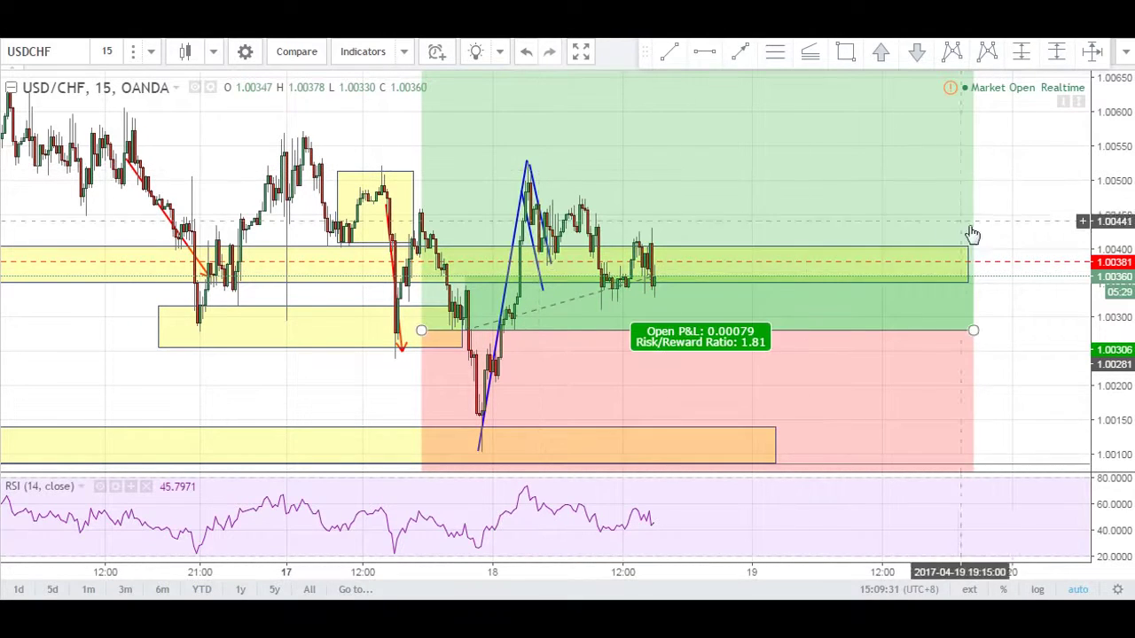
click(1014, 259)
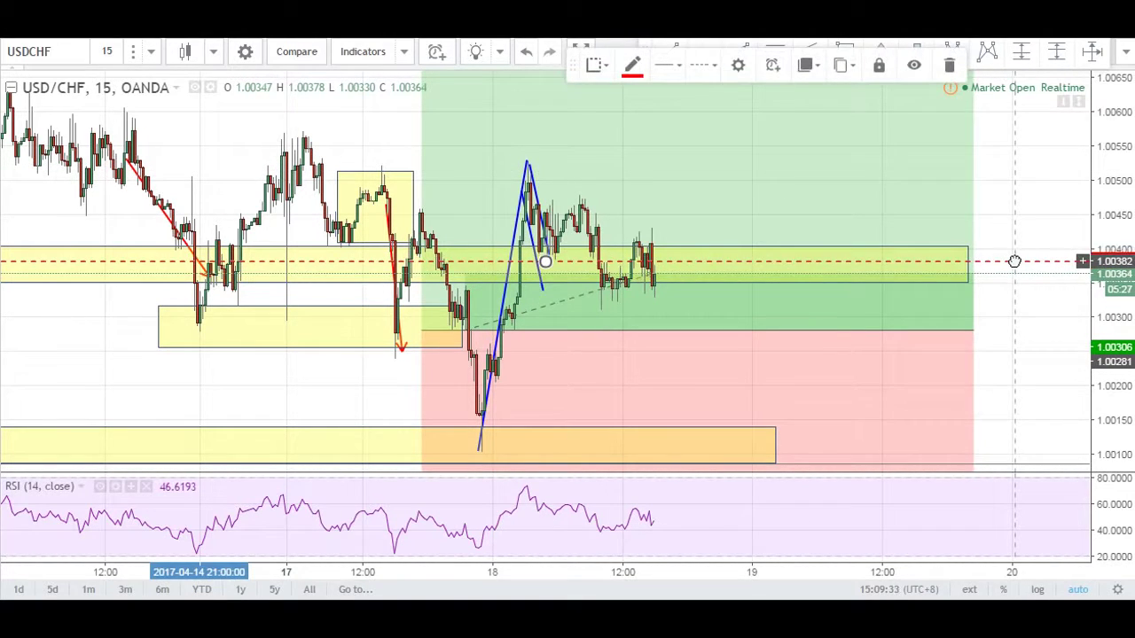
click(1011, 232)
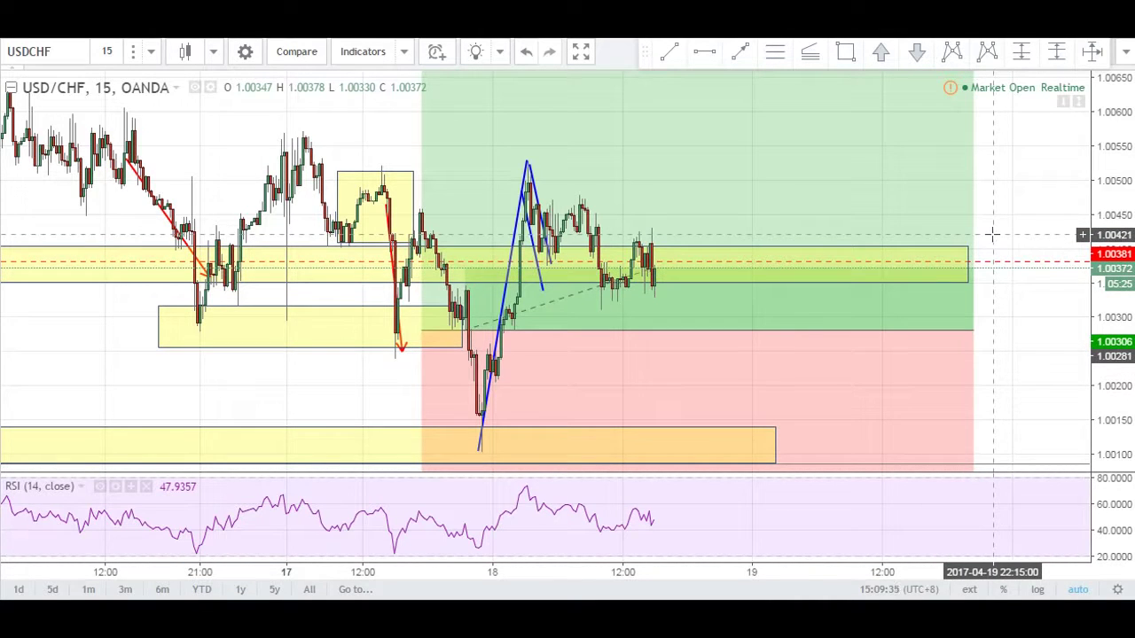
click(764, 346)
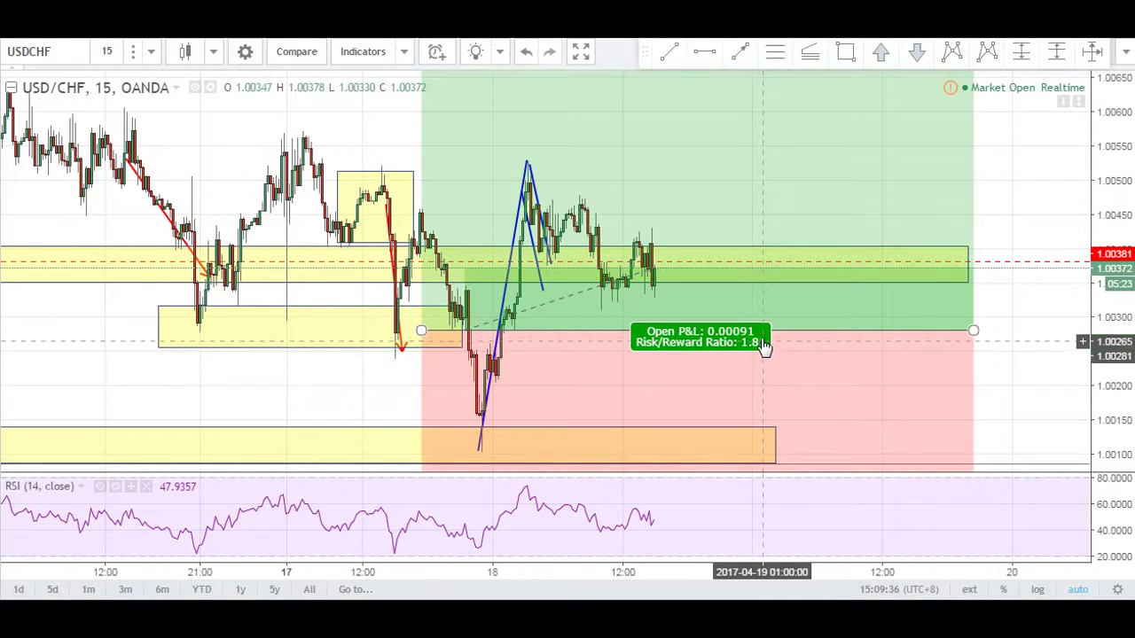
double_click(995, 269)
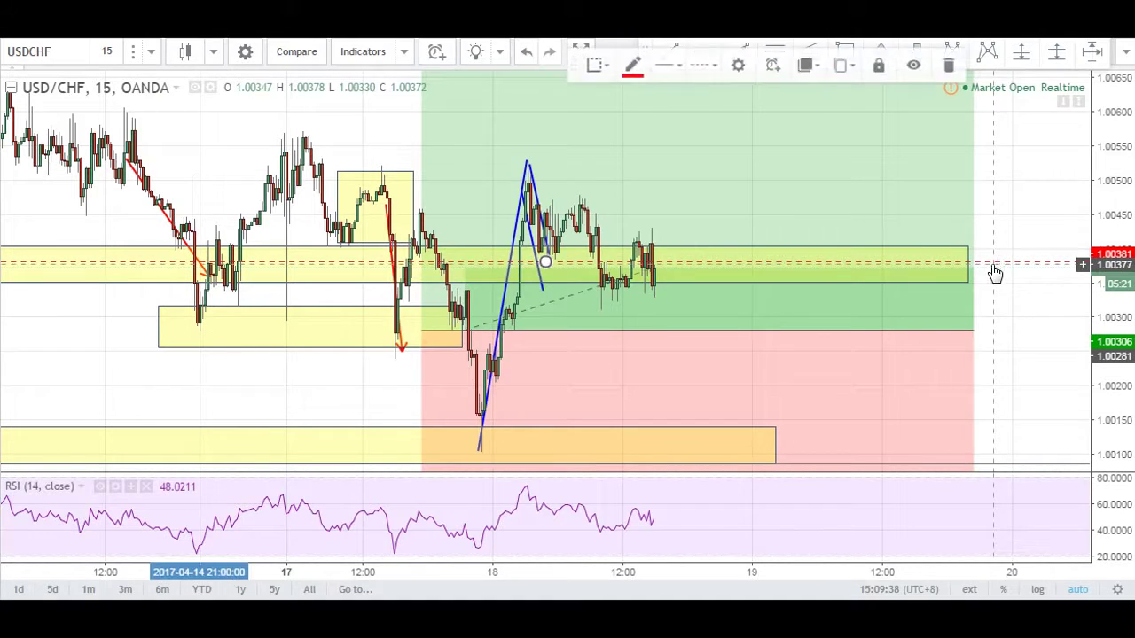
click(702, 391)
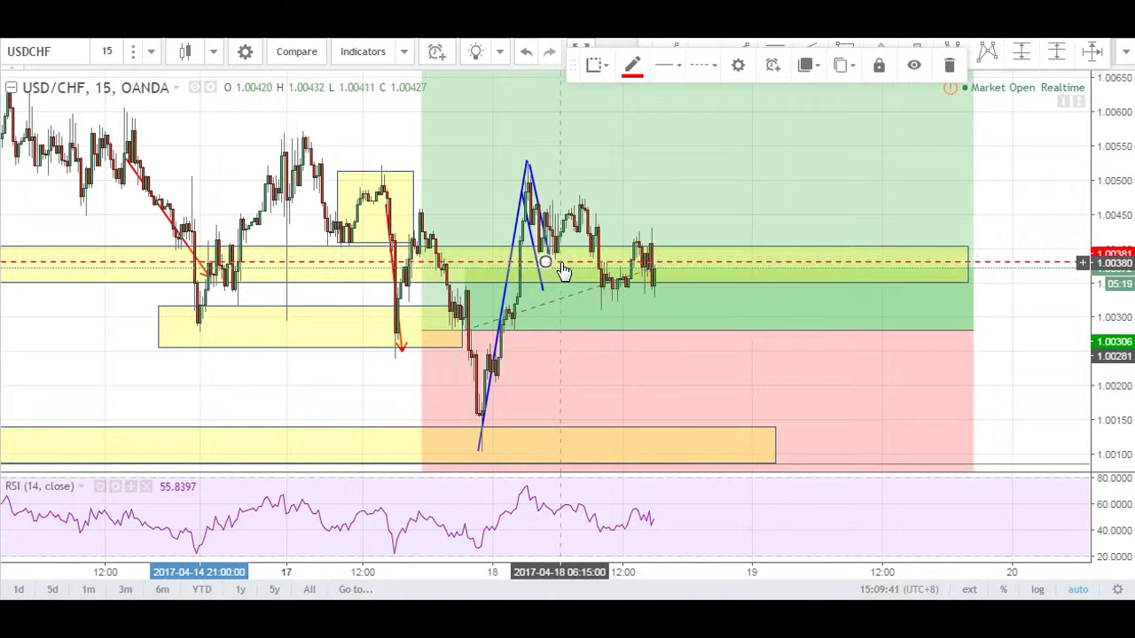
click(289, 131)
- Draw four connected red arrows following the April 18 zigzag from the first pullback low to the latest candles
click(741, 53)
click(548, 260)
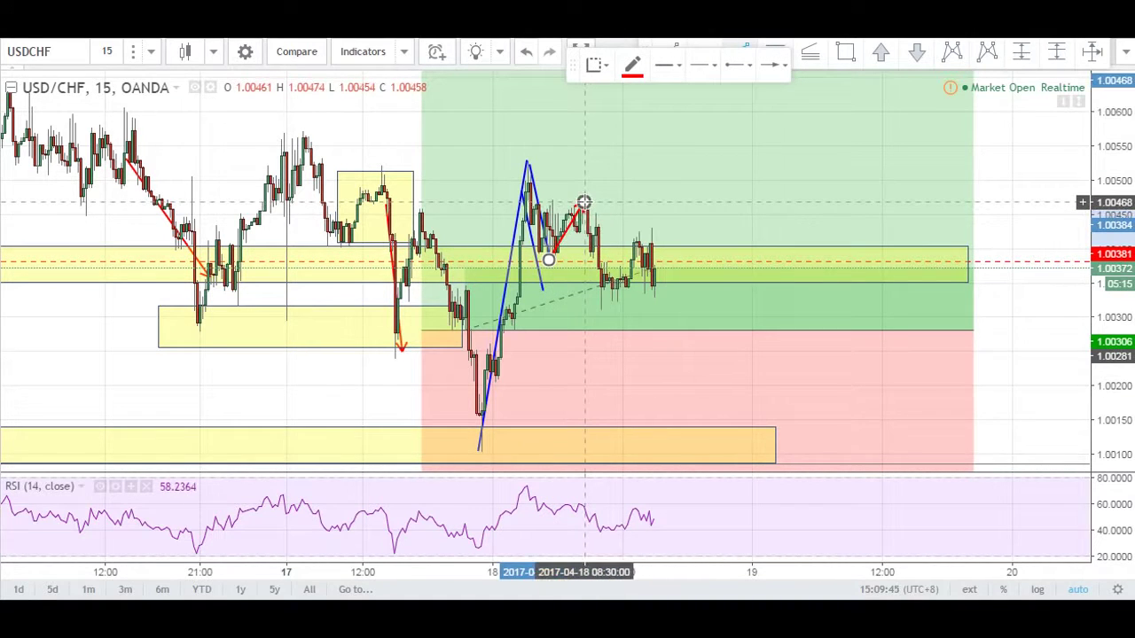
click(583, 202)
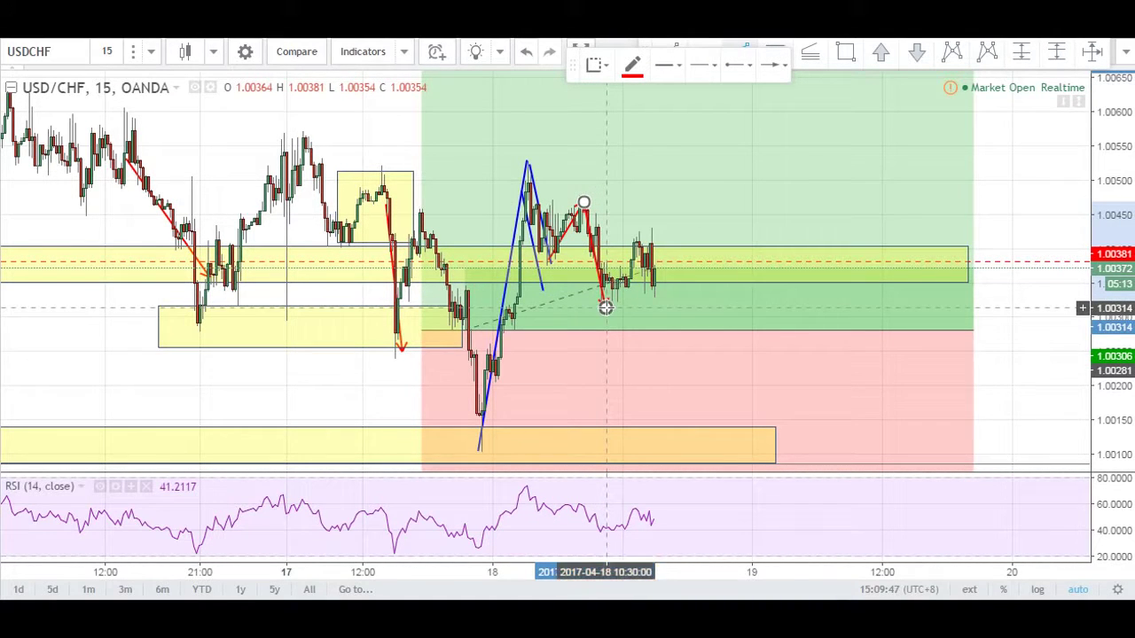
click(604, 307)
click(640, 237)
click(660, 301)
click(977, 240)
- Draw a yellow rectangle over the target resistance zone, from about 1.0079 to 1.0083 and April 18 to April 20
scroll(977, 241, down, 3)
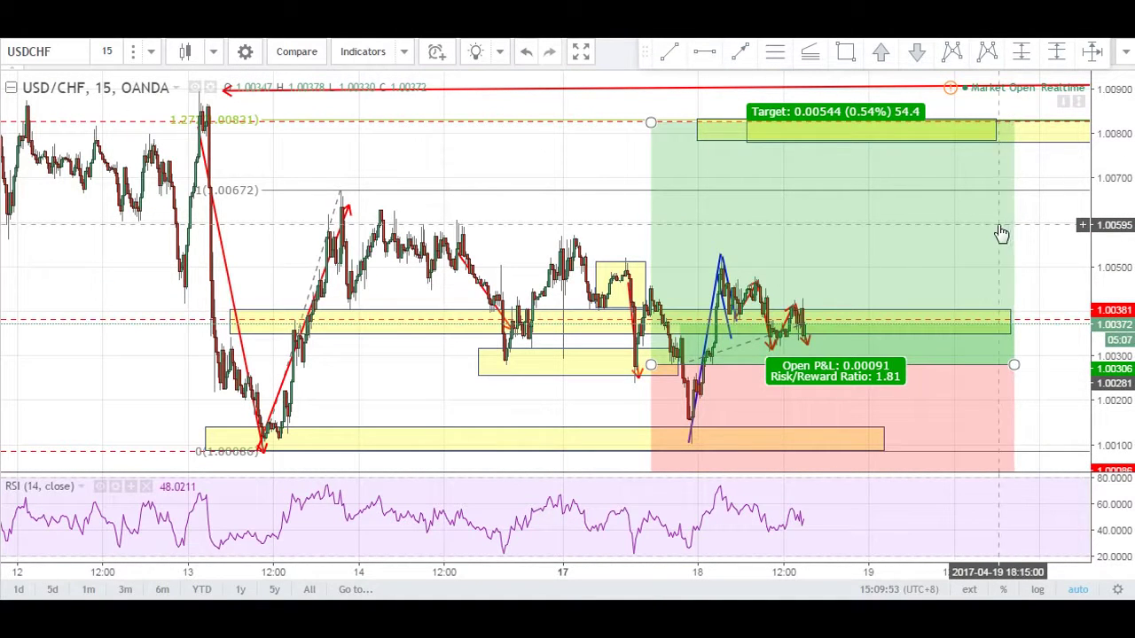
scroll(985, 266, down, 4)
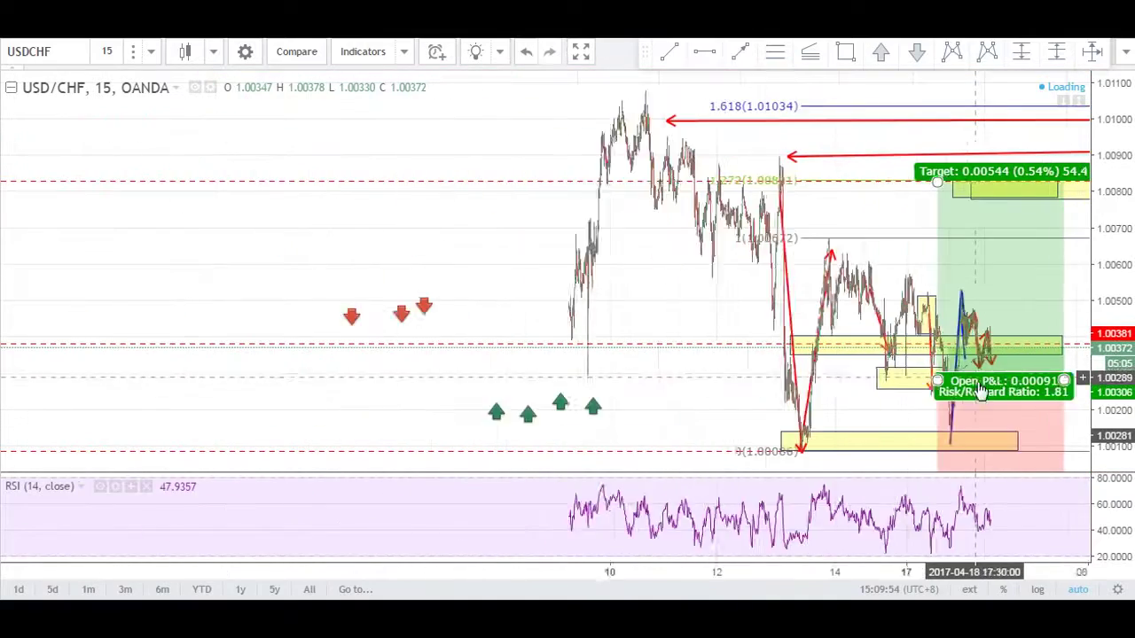
scroll(979, 390, up, 6)
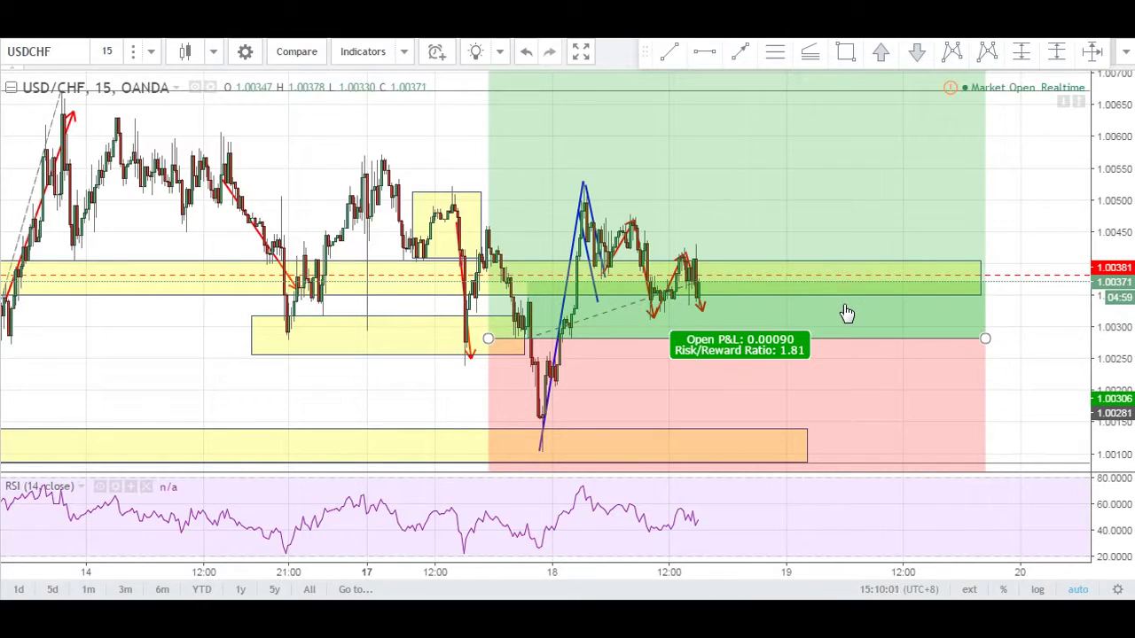
scroll(727, 301, down, 3)
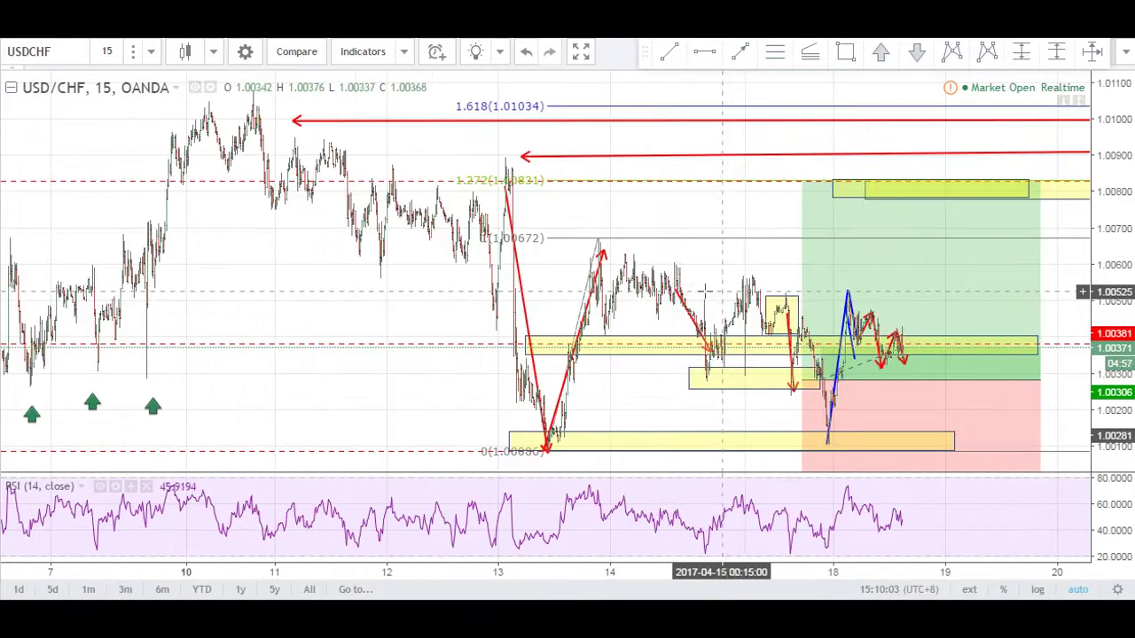
scroll(646, 298, down, 5)
scroll(793, 280, up, 4)
scroll(791, 280, up, 4)
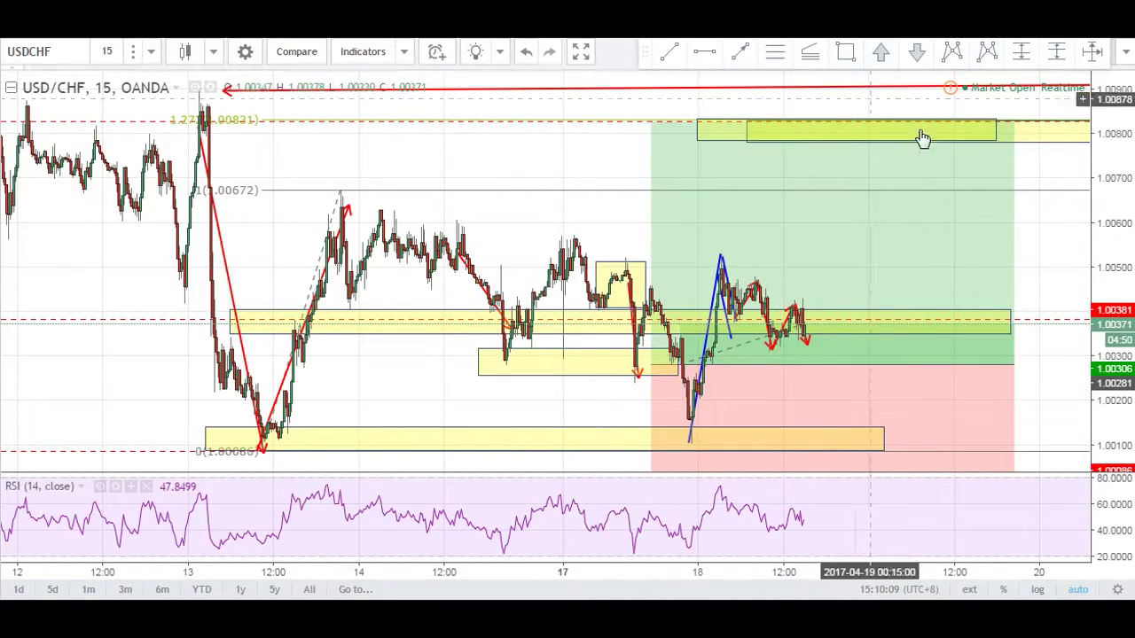
click(708, 120)
drag(708, 121, 1051, 140)
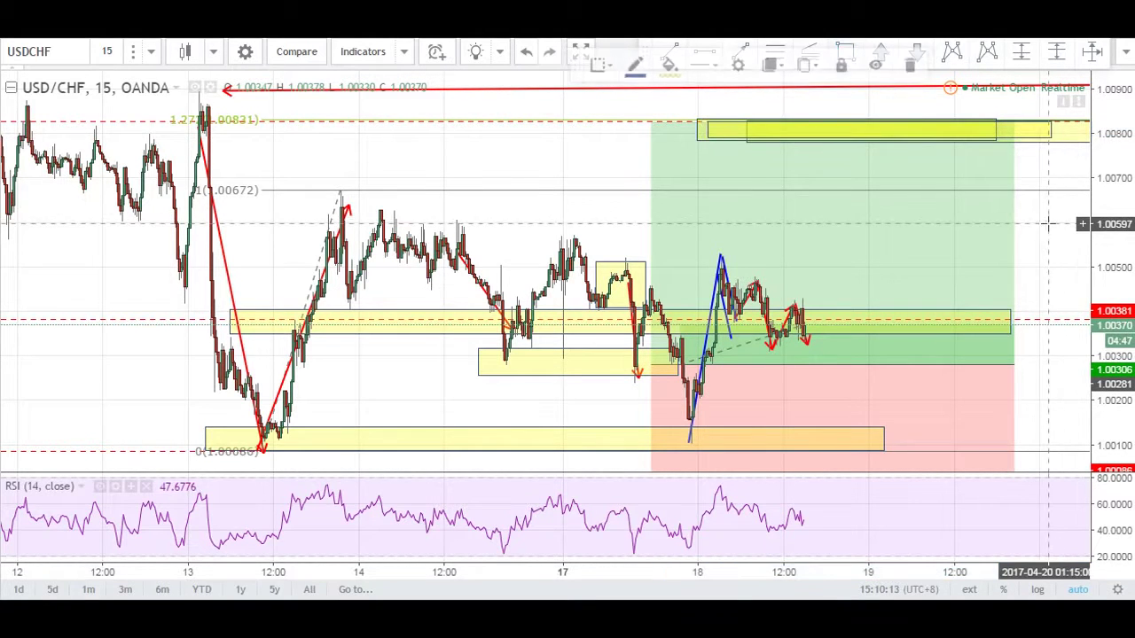
click(949, 284)
- Extend the middle support rectangle back to April 14 10:00 with its lower edge at 1.00260
scroll(945, 331, up, 3)
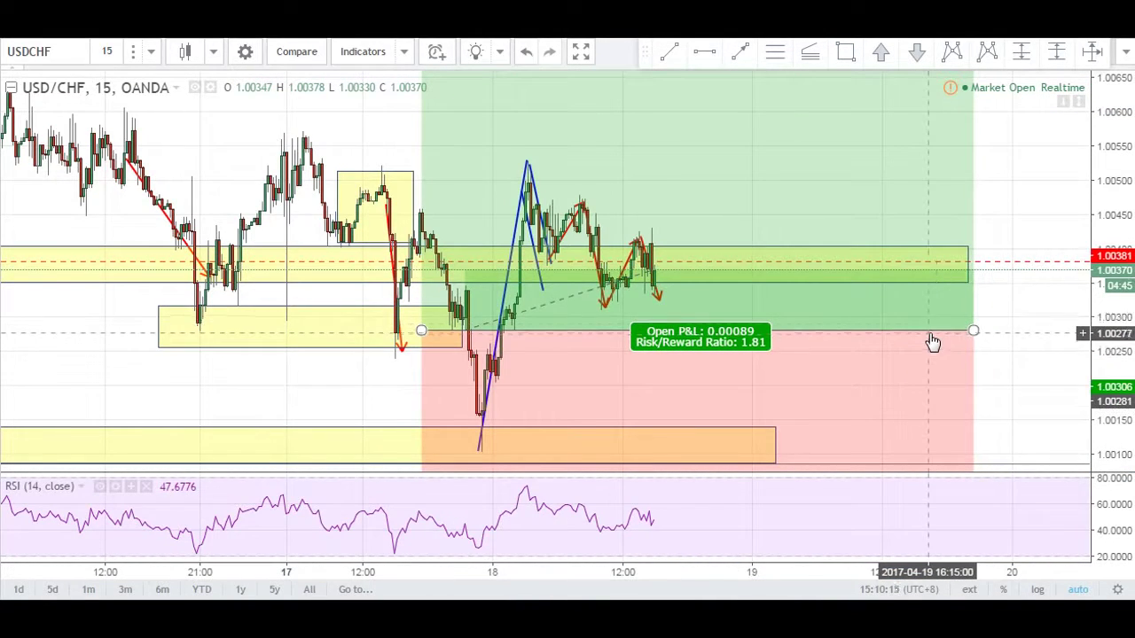
click(933, 256)
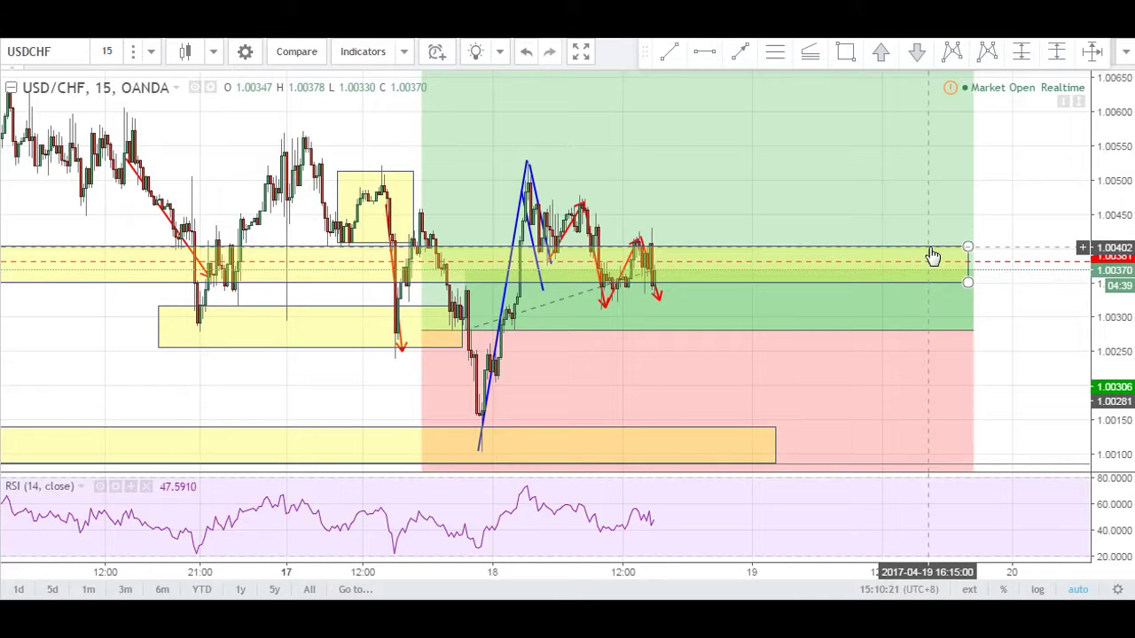
scroll(1028, 248, down, 3)
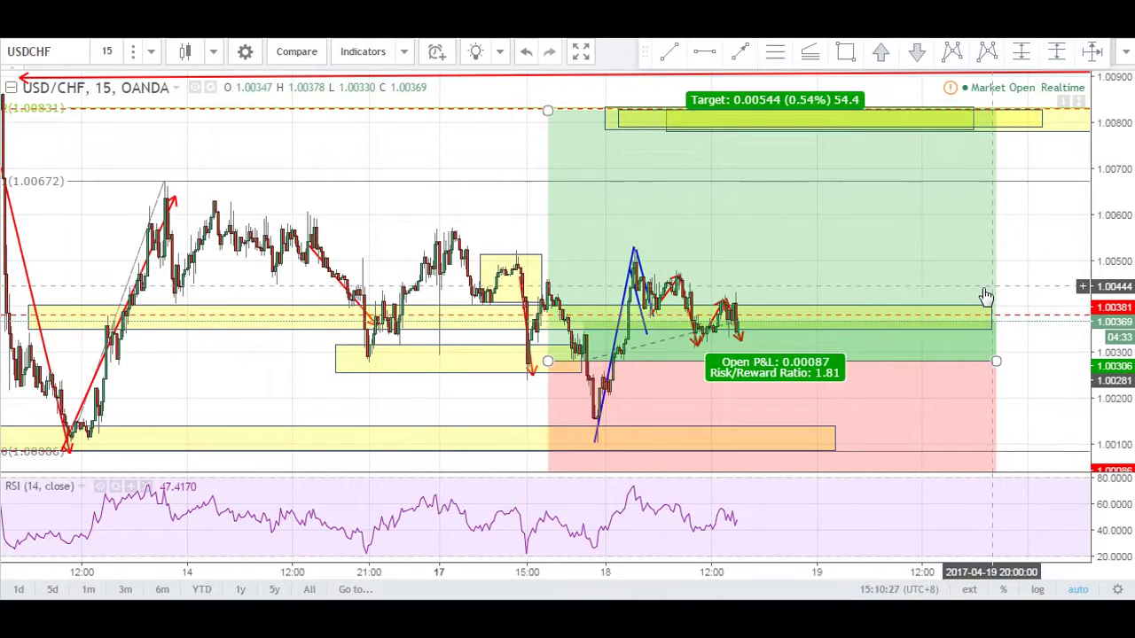
scroll(924, 312, down, 2)
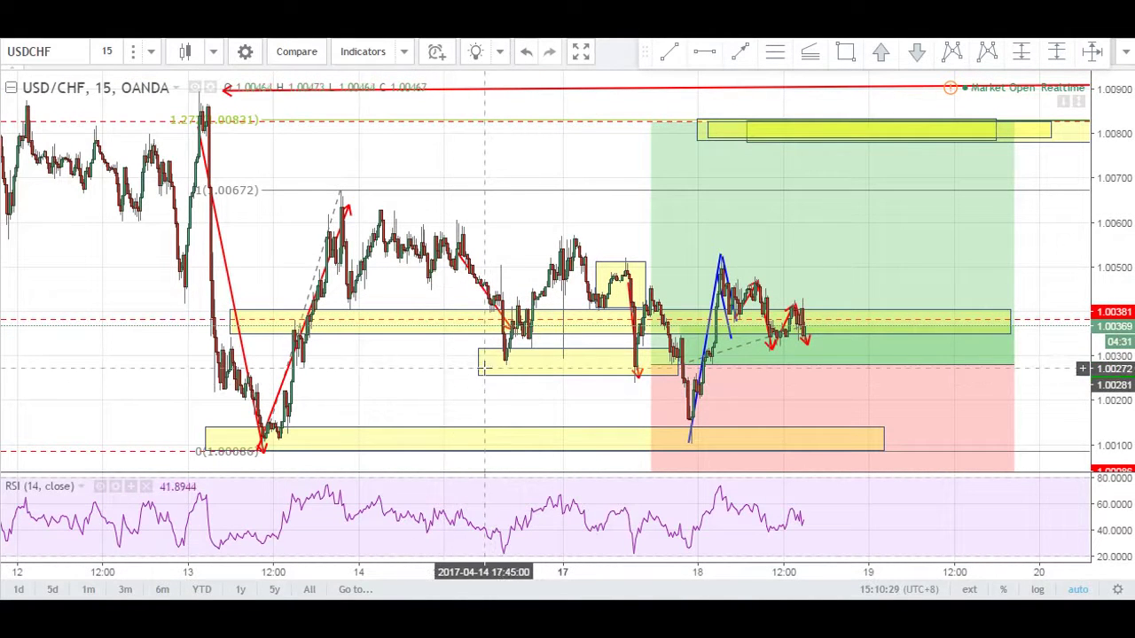
drag(477, 377, 428, 374)
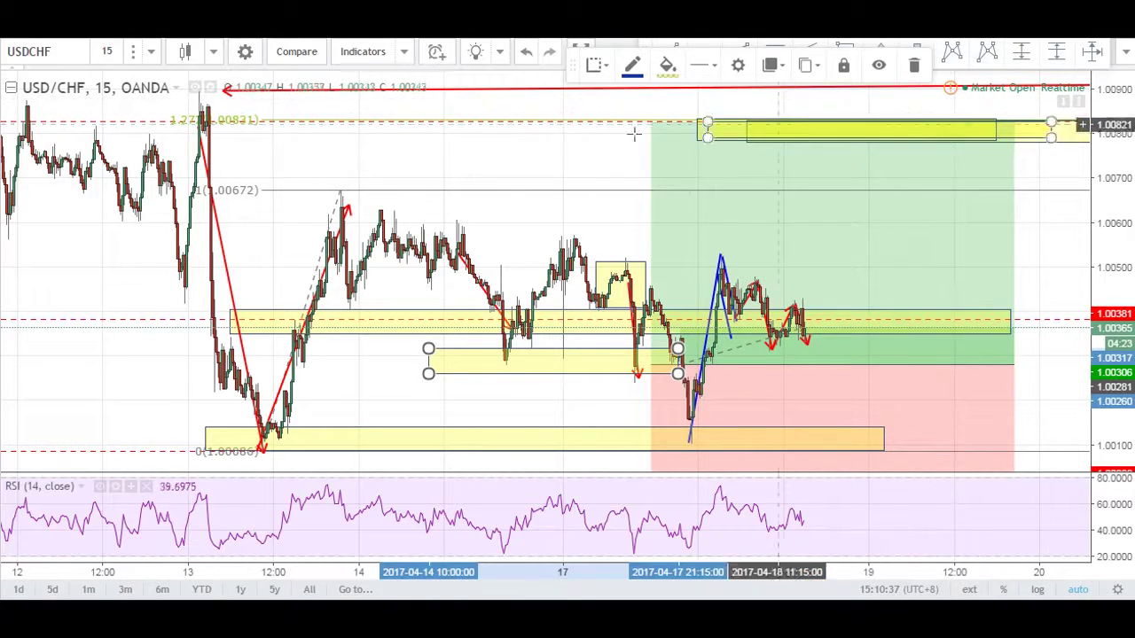
click(567, 140)
- Measure the price and date range from the swing low at about 1.0011 to the latest April 18 candles
click(1091, 51)
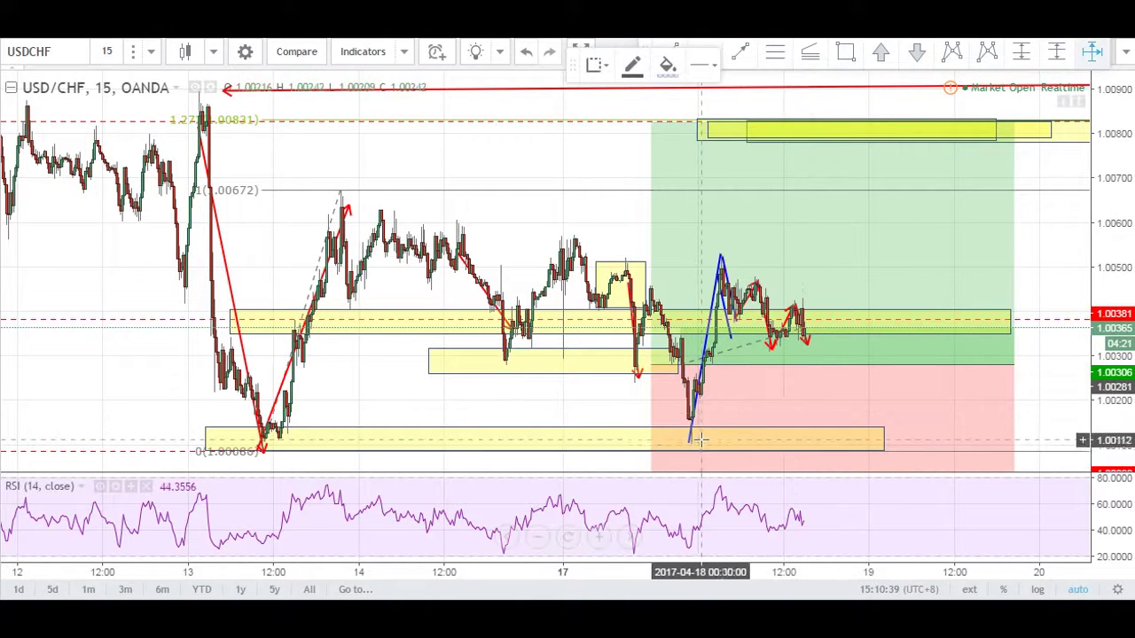
click(701, 440)
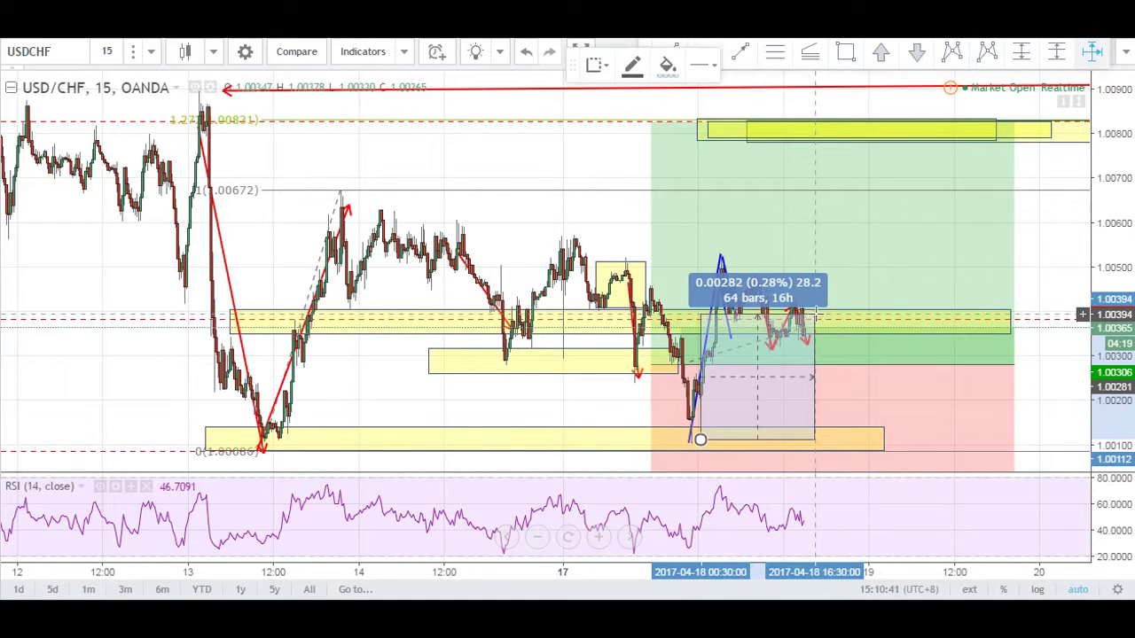
key(Escape)
click(817, 323)
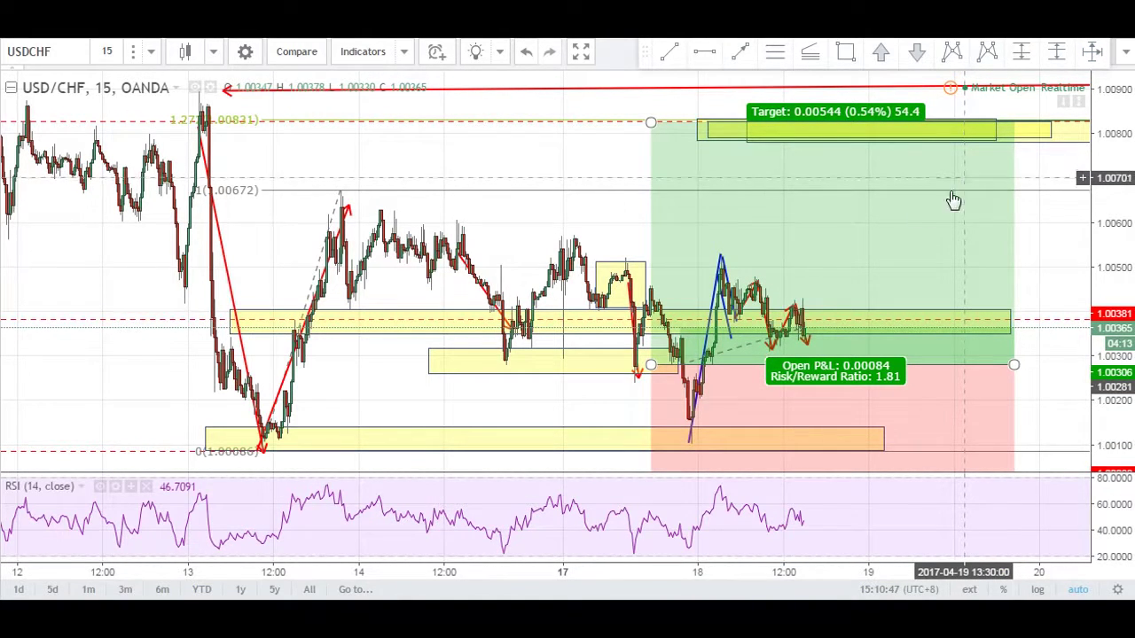
scroll(532, 360, up, 3)
click(196, 368)
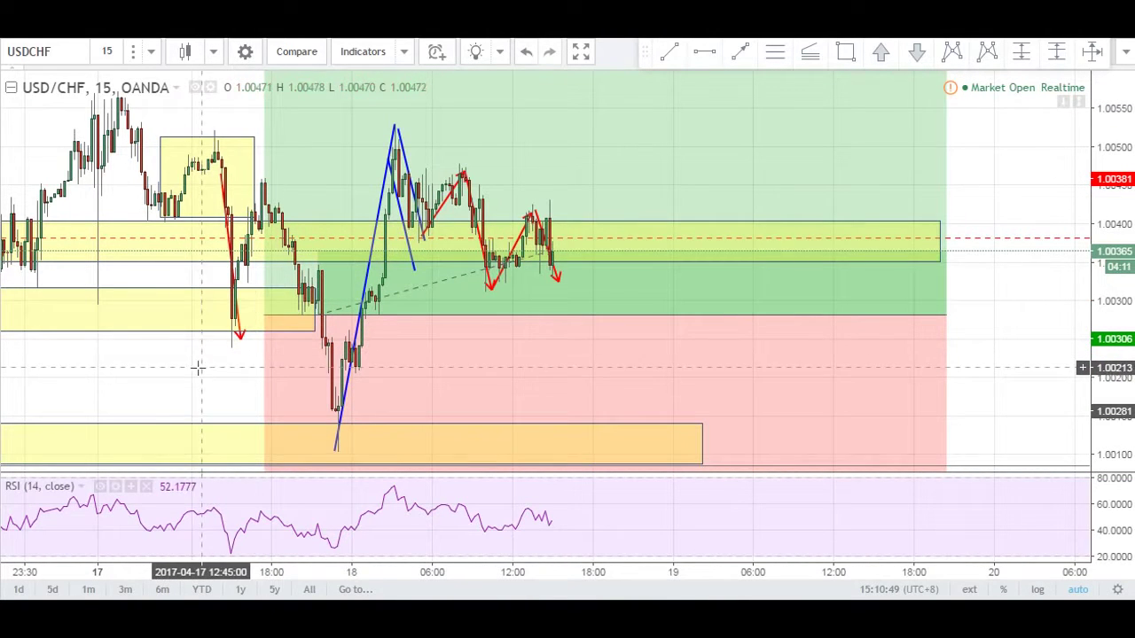